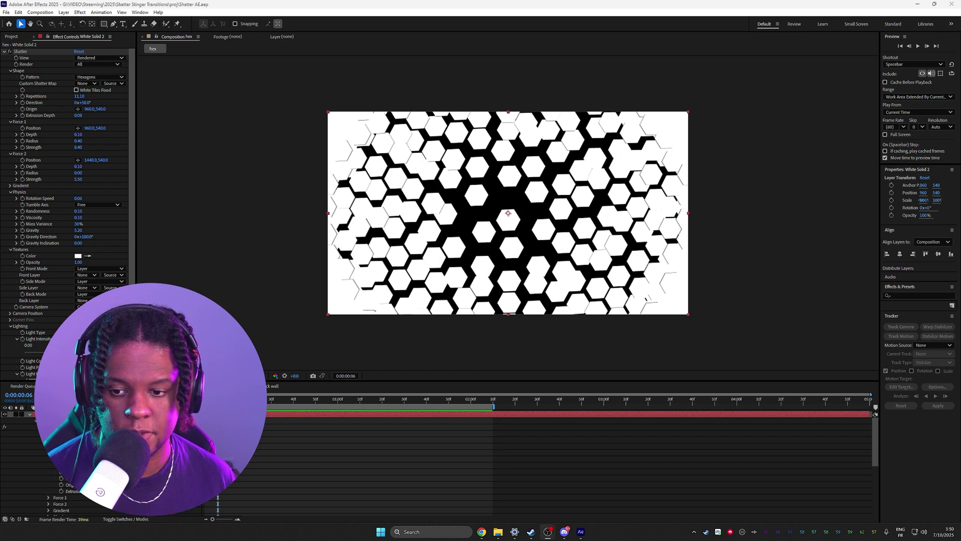
Preview the shatter, then scrub to its nearly black frame with a white strip at the top-right.
key("space")
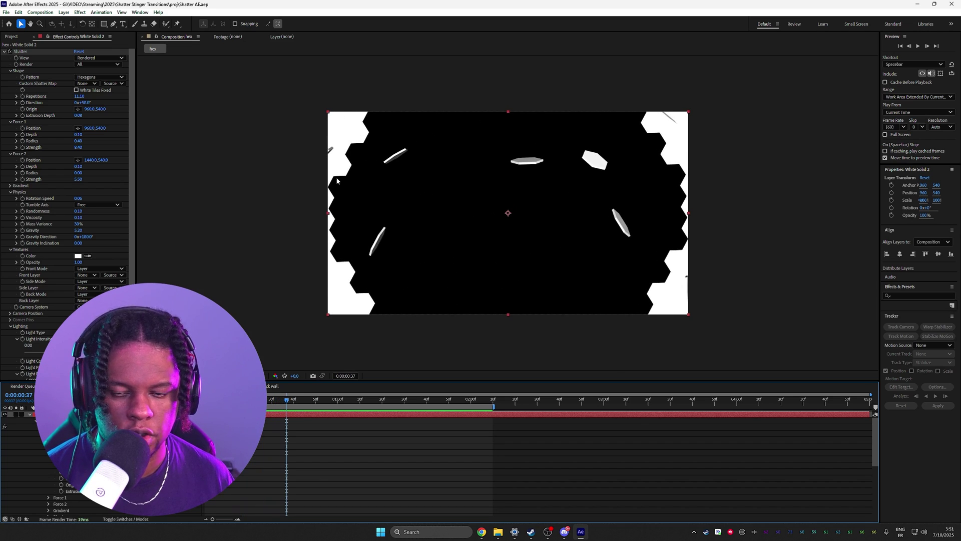
left_click_drag(279, 403, 306, 398)
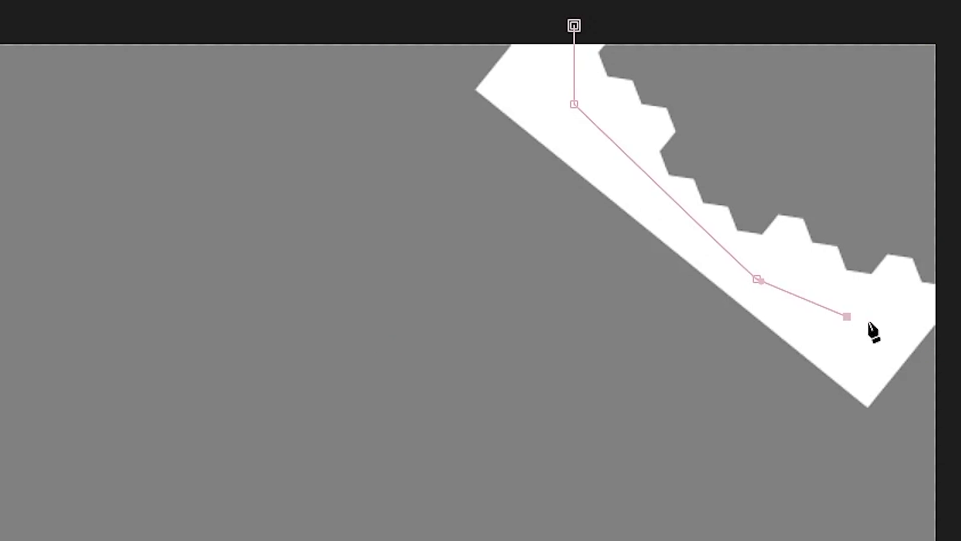
Draw an inverted mask around the top-right shatter area, then return to the start and step through.
left_click(574, 25)
key("ctrl+shift+i")
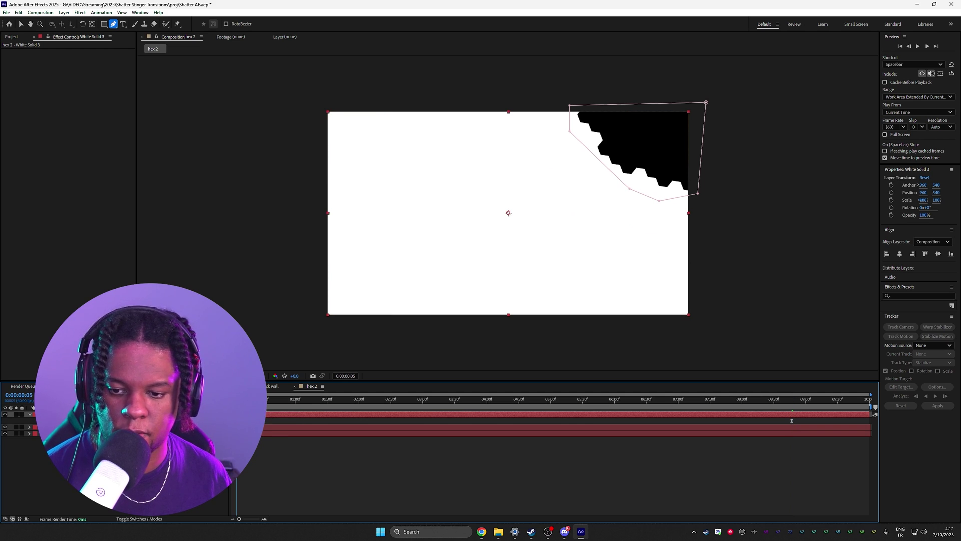
key("Home")
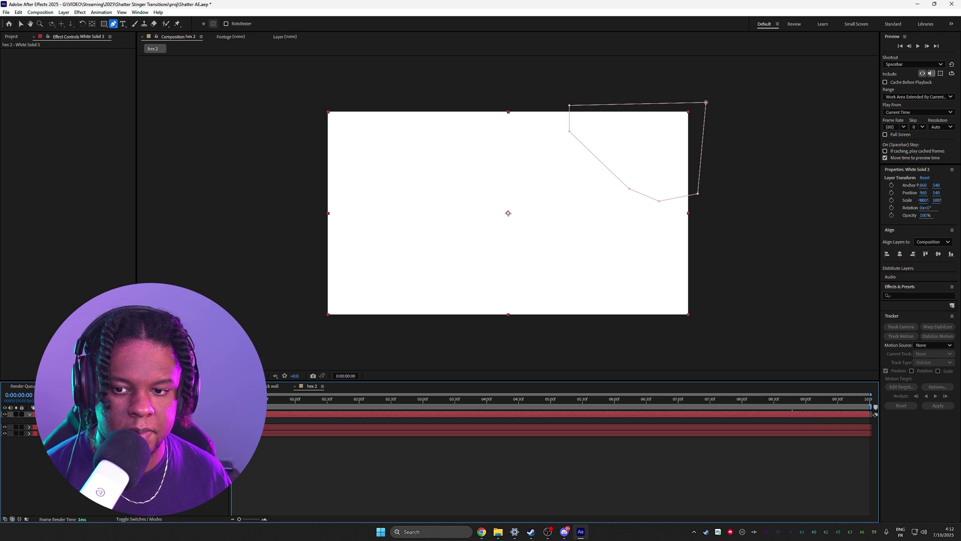
key("space")
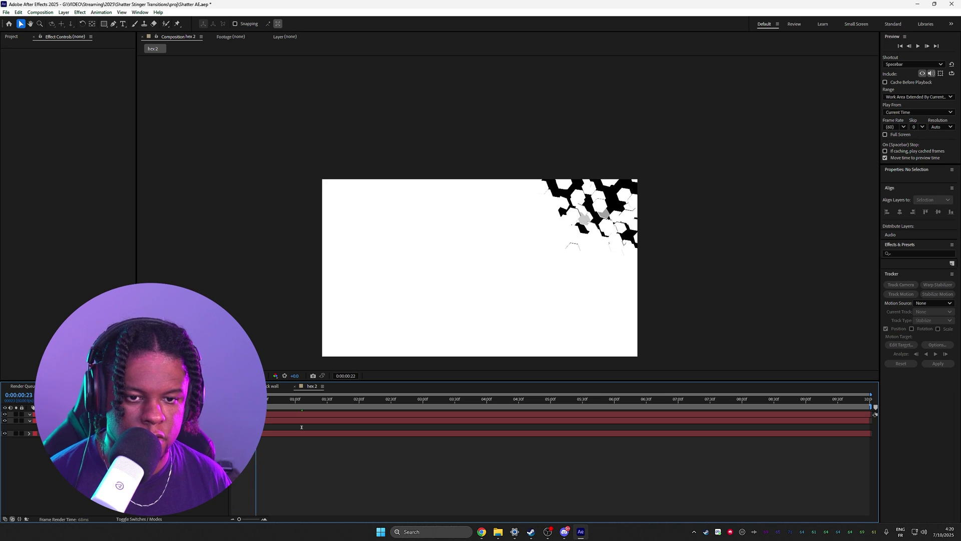
Scrub through the masked shatter, then create a new 1920×1080, 60 fps, 10-second composition.
left_click_drag(286, 408, 334, 408)
key("ctrl+n")
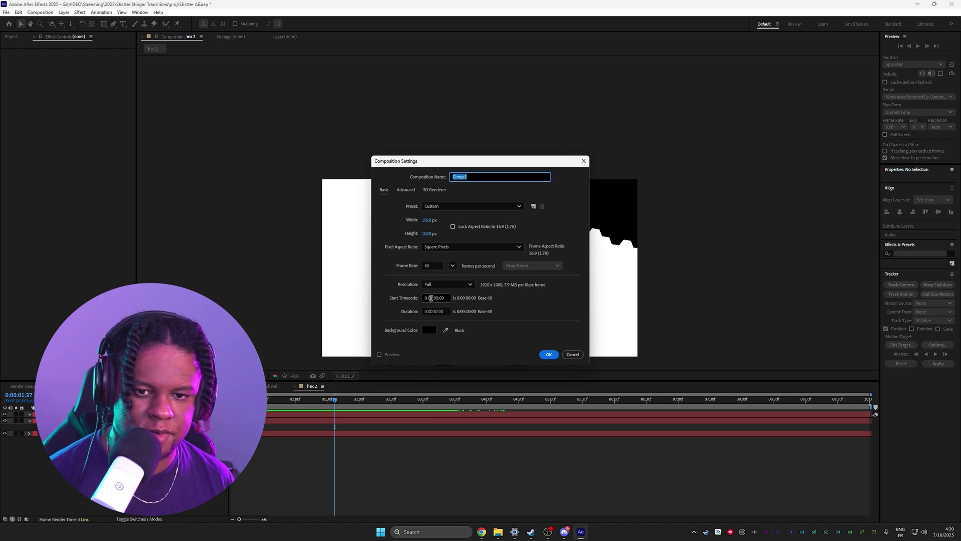
left_click(548, 355)
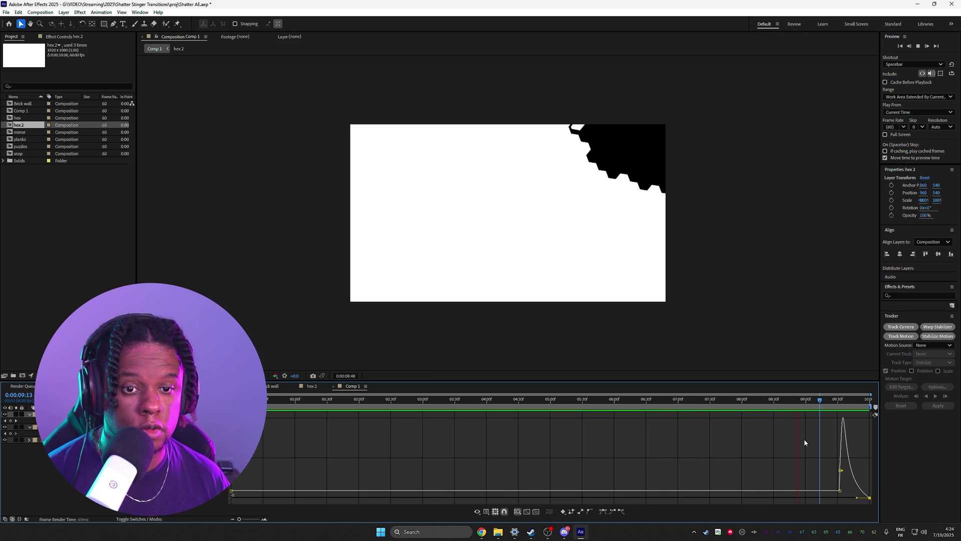
Preview the hex 2 shatter in Comp 1 and scrub to its fully white final frame.
key("space")
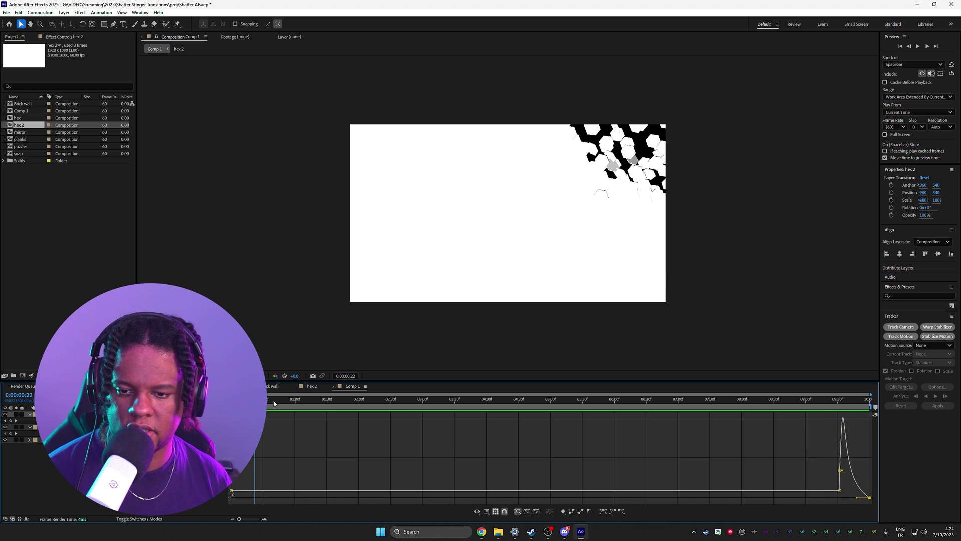
key("shift+F3")
left_click(830, 404)
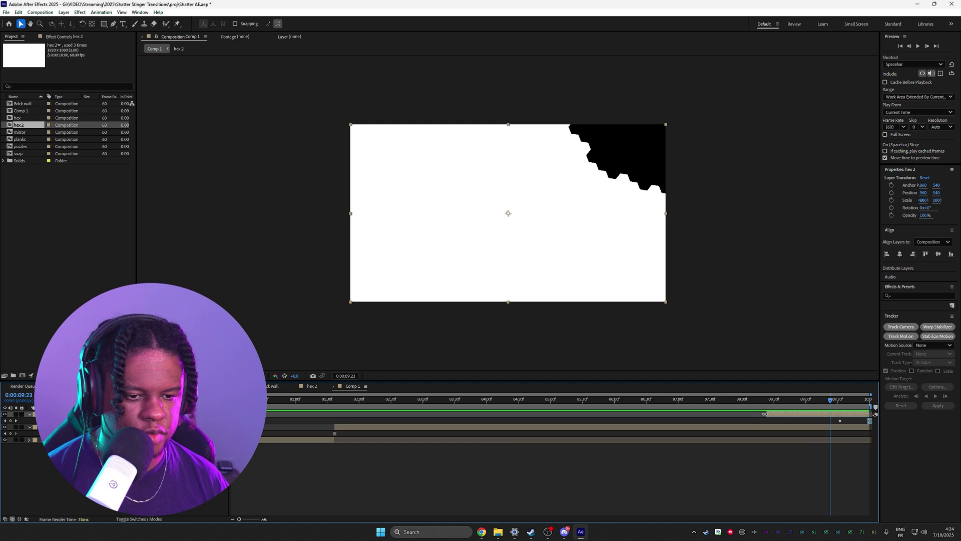
left_click_drag(830, 401, 865, 401)
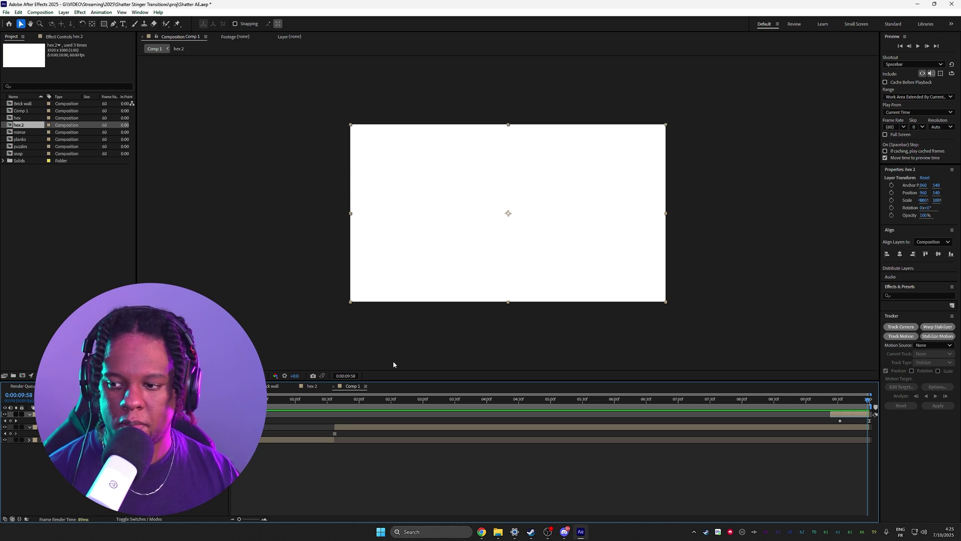
left_click(46, 16)
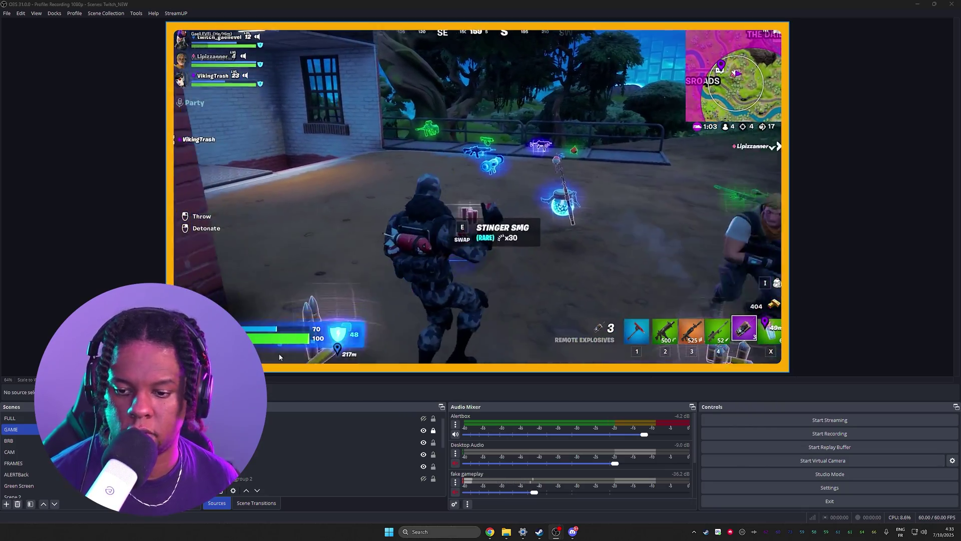
Add a media source named 'Shatter video' to the GAME scene.
left_click(308, 442)
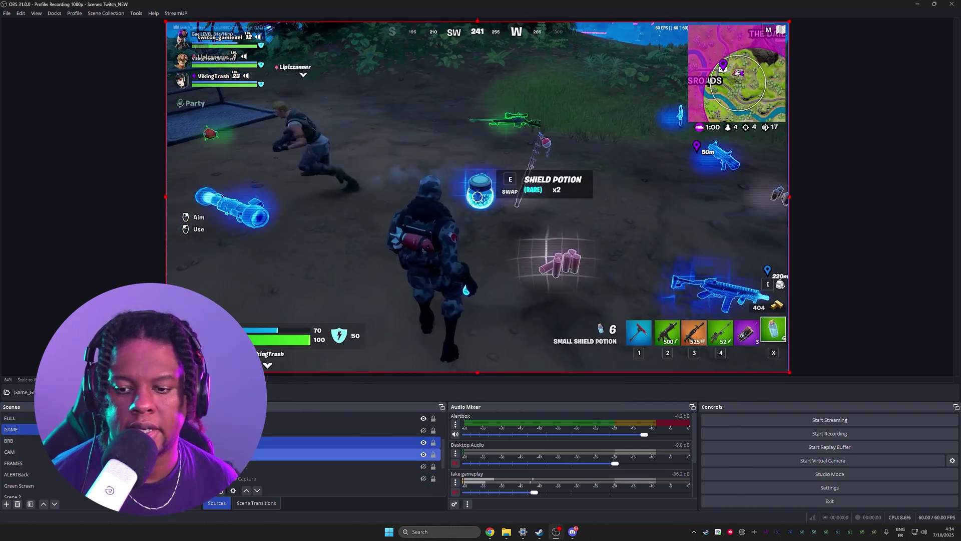
left_click(208, 490)
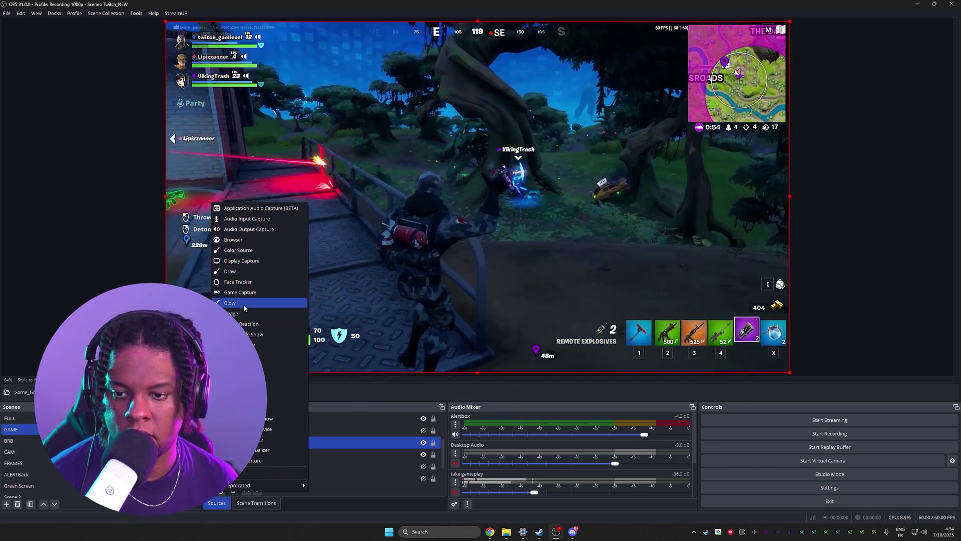
left_click(235, 355)
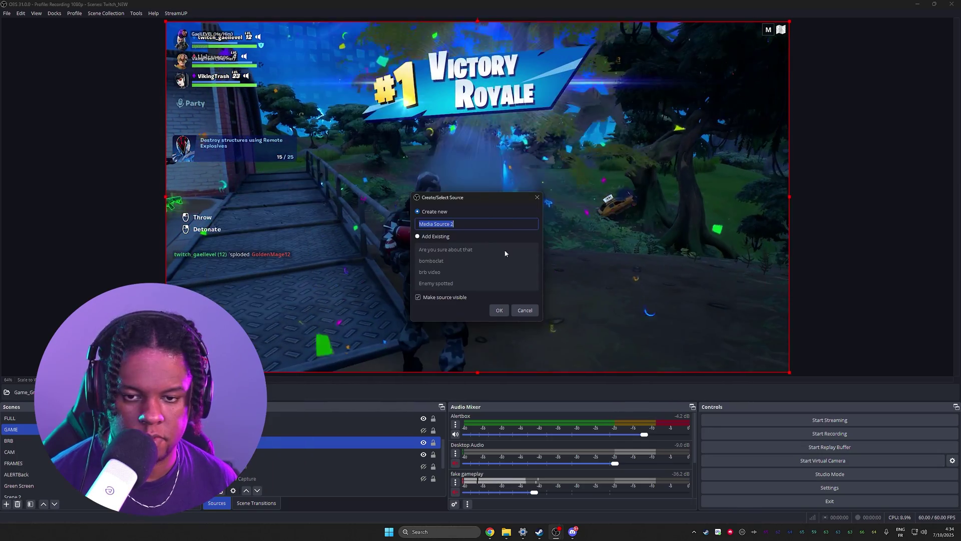
type("Shatter video")
key("Return")
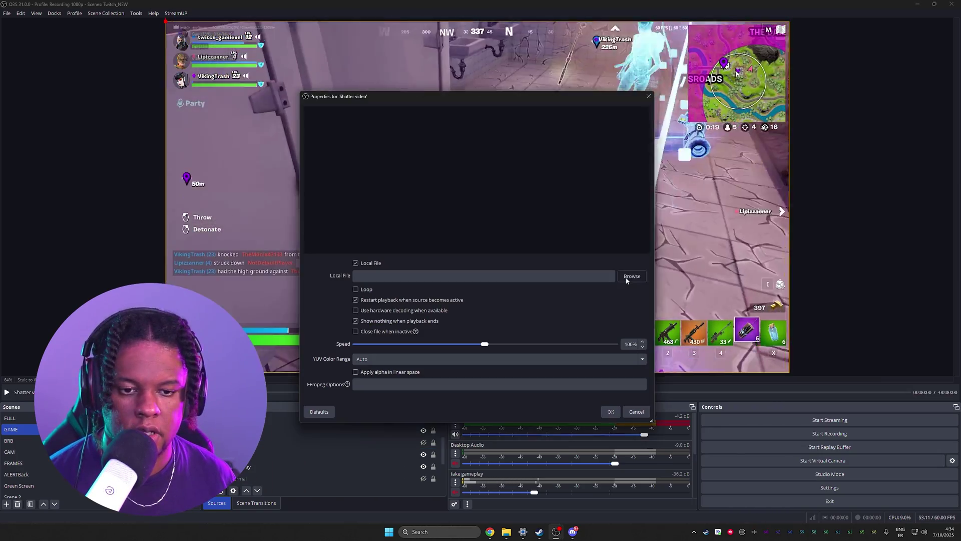
Load Shatter alert/footage/Shatter animation.mp4 into Shatter video with Loop enabled.
left_click(629, 277)
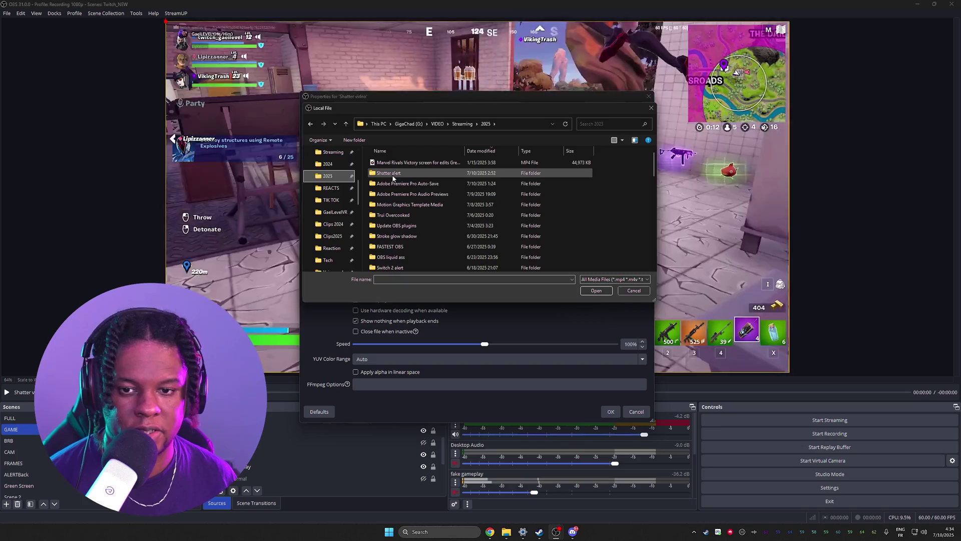
double_click(391, 175)
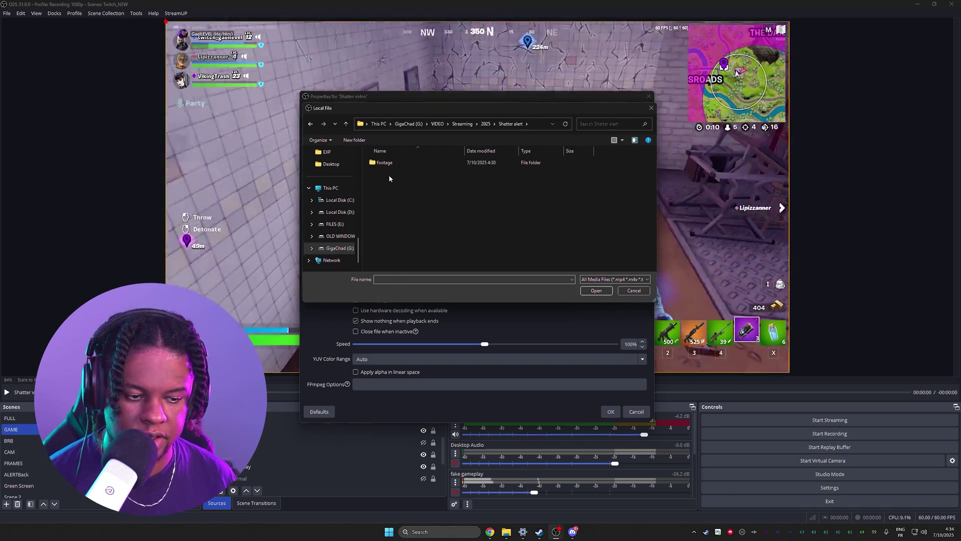
double_click(385, 163)
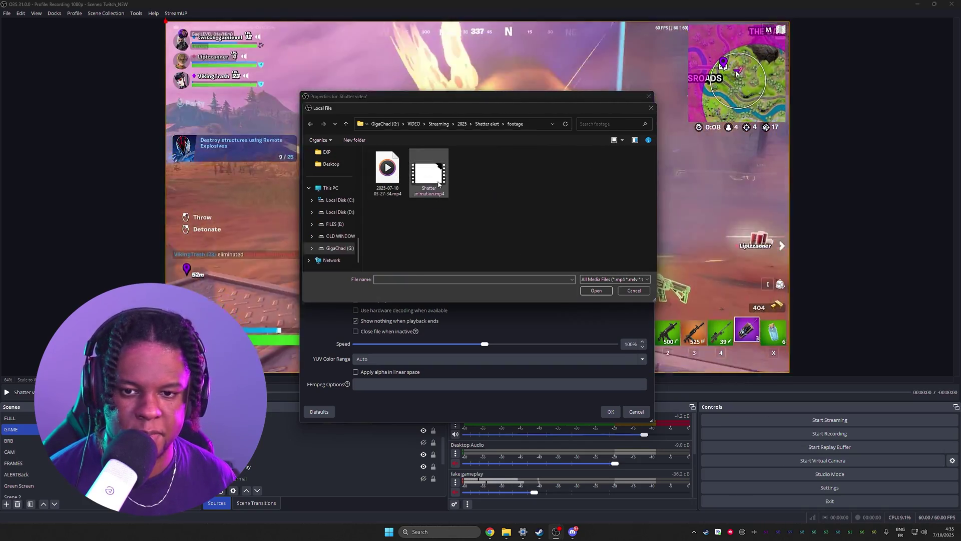
left_click(428, 173)
left_click(596, 290)
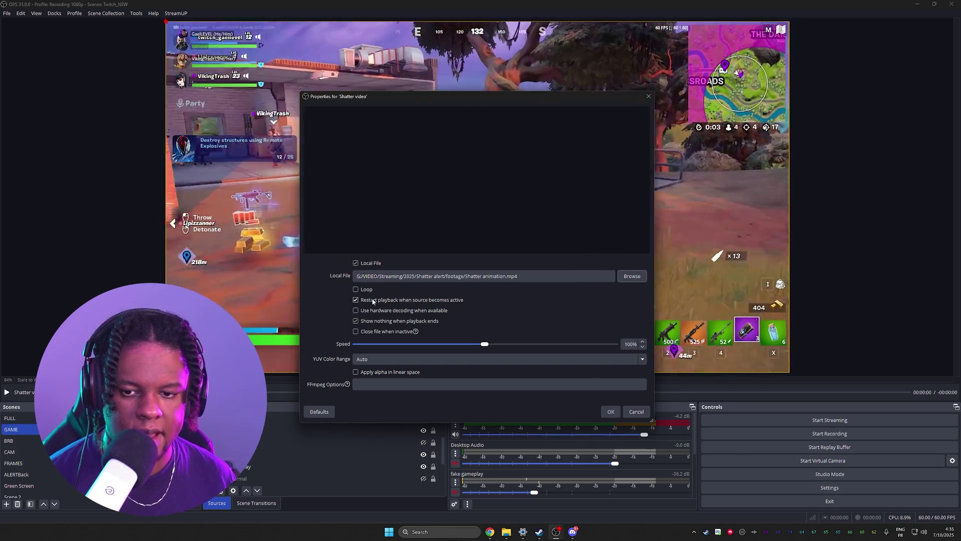
left_click(356, 290)
left_click(611, 412)
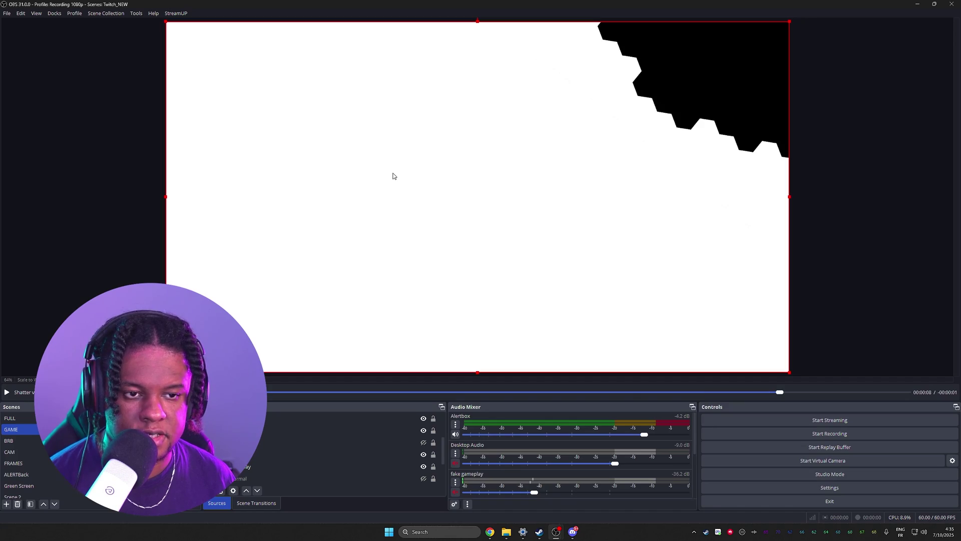
Add an Advanced Mask filter named 'Shatter Advanced Mask' to Game_Group.
left_click_drag(247, 478, 247, 478)
left_click(248, 454)
right_click(247, 454)
left_click(281, 390)
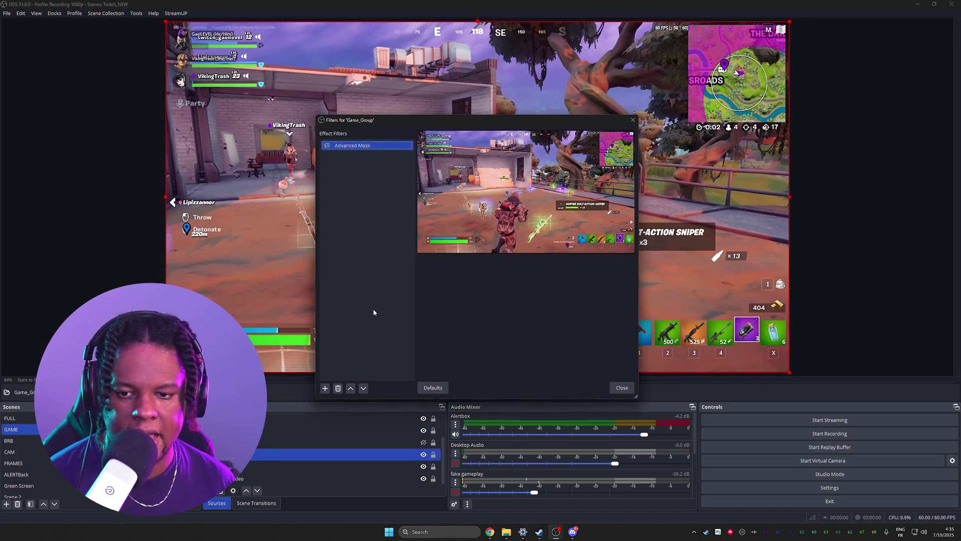
left_click(325, 389)
left_click(351, 82)
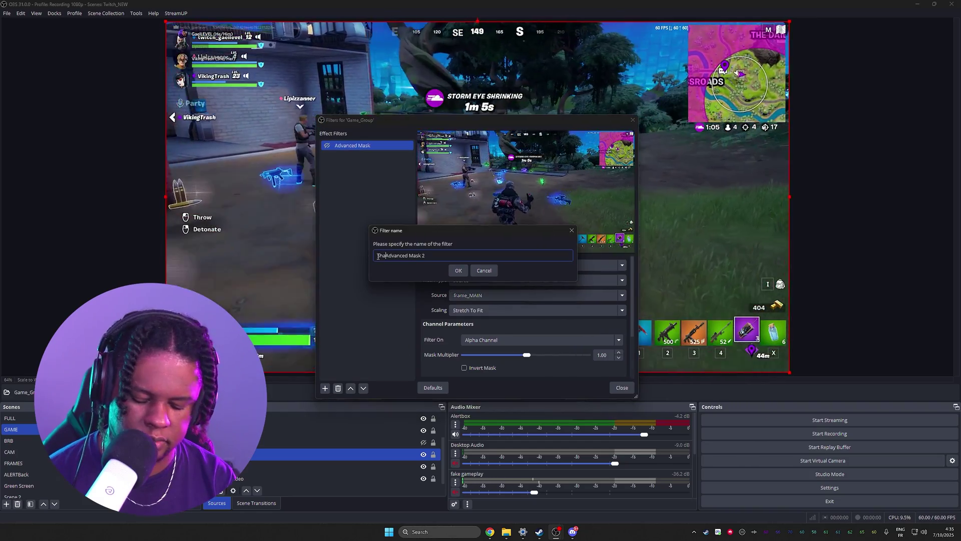
left_click(377, 256)
type("Shatter")
key("End")
key("BackSpace")
key("BackSpace")
key("Return")
Set the mask type to Source, using Shatter video's Luminosity as the mask.
left_click(536, 280)
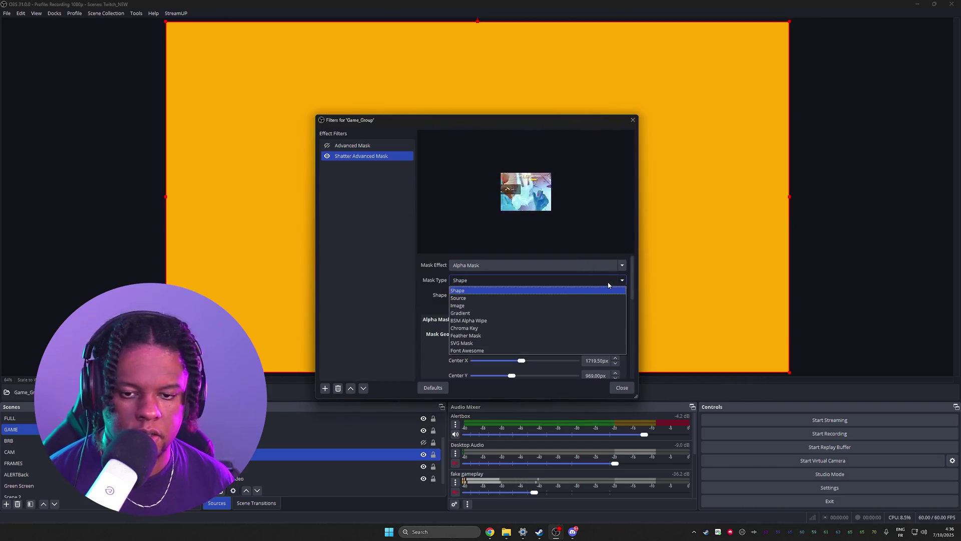
left_click(545, 298)
left_click(531, 295)
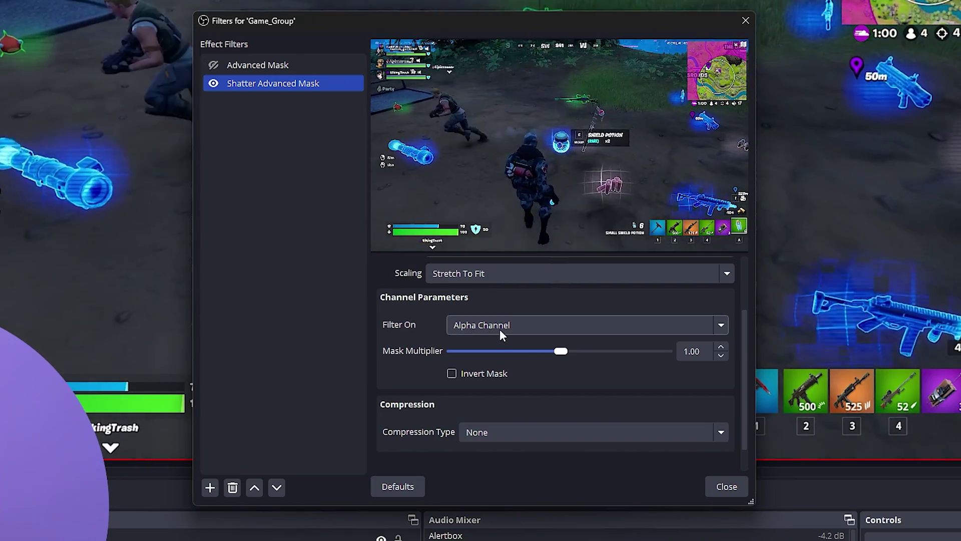
left_click(493, 340)
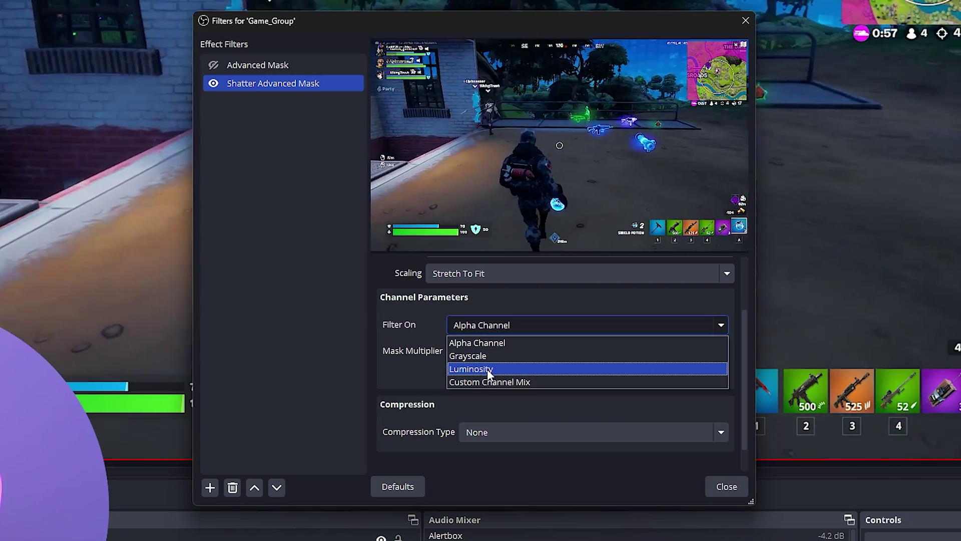
left_click(487, 369)
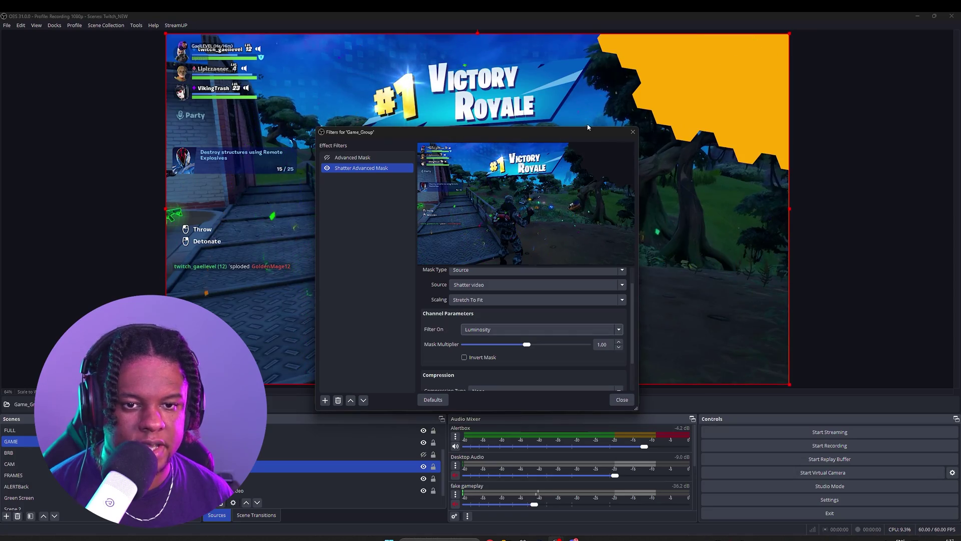
left_click_drag(571, 135, 392, 78)
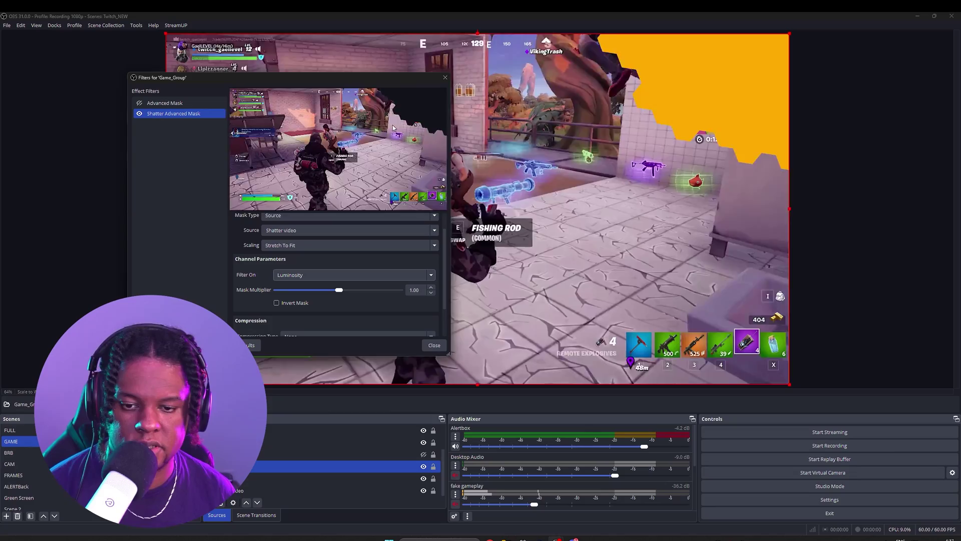
Close the Game_Group filters and switch to the ALERTBack scene, then back to GAME.
left_click(434, 345)
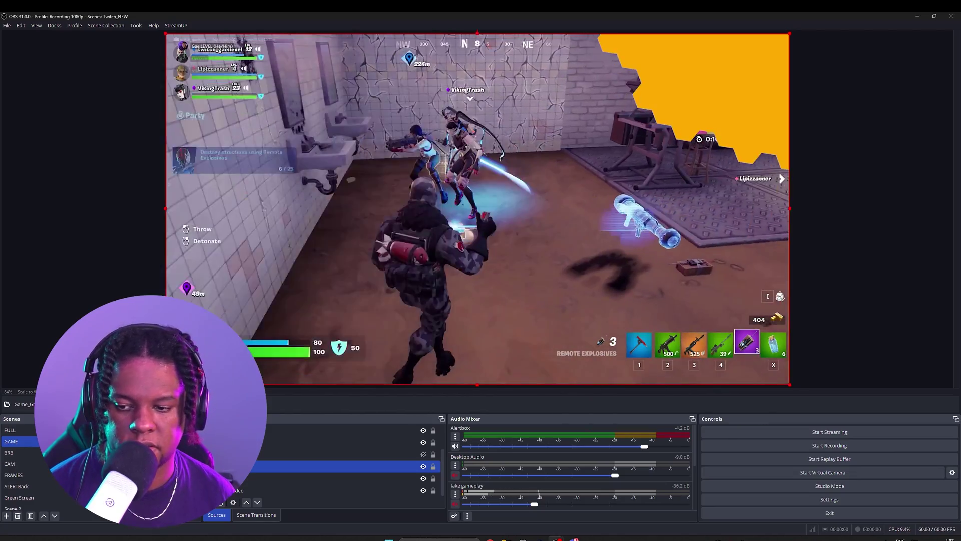
left_click(38, 497)
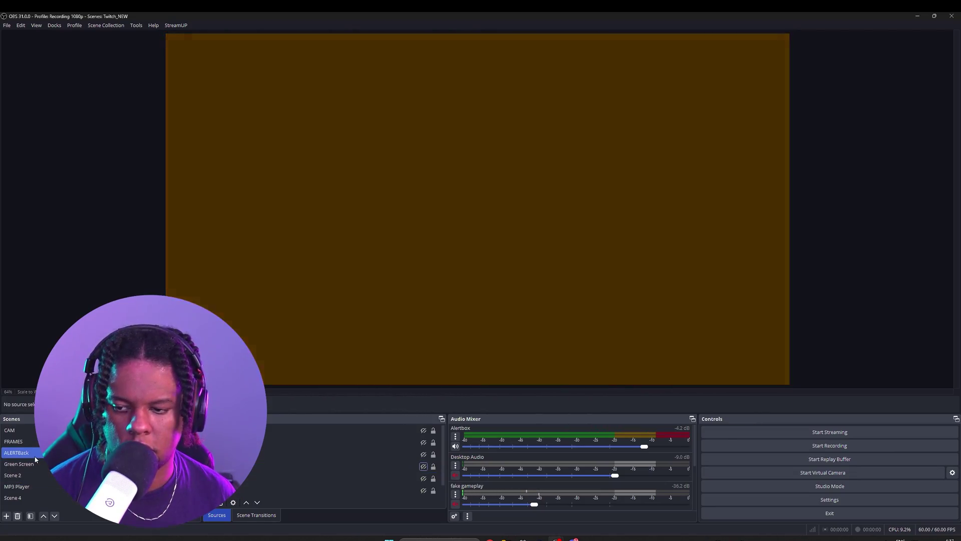
scroll(35, 459, "up", 1)
left_click(35, 456)
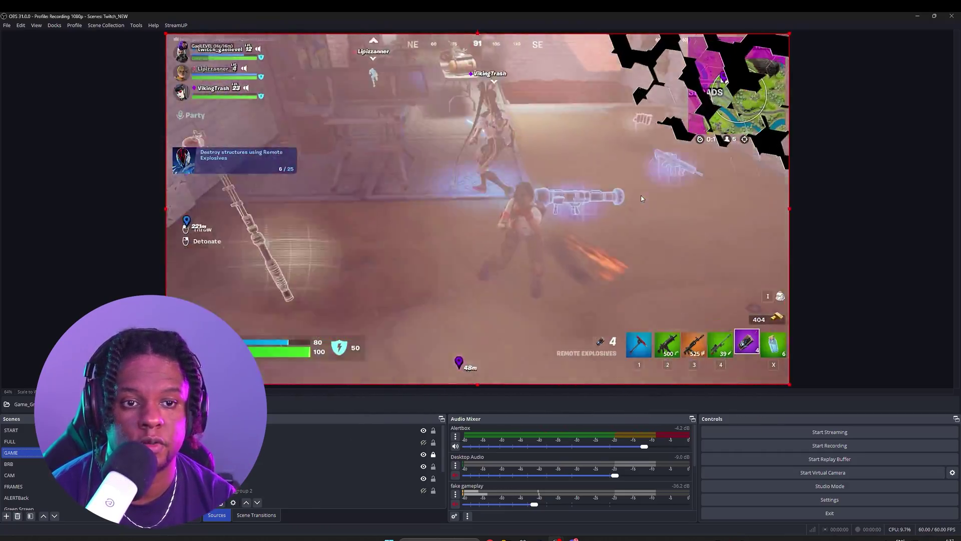
Toggle the Shatter video's visibility off and on to replay the shatter over the gameplay.
left_click(422, 491)
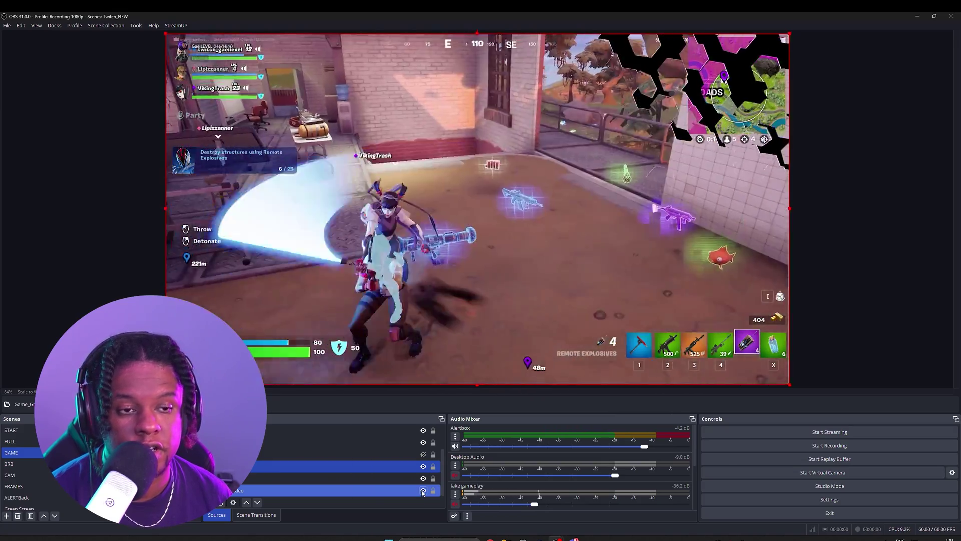
left_click(423, 491)
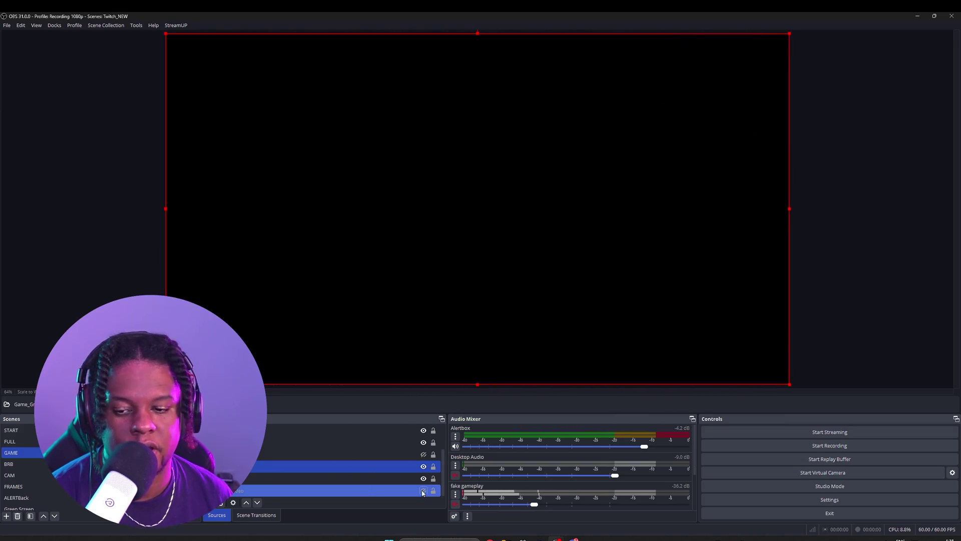
left_click(423, 491)
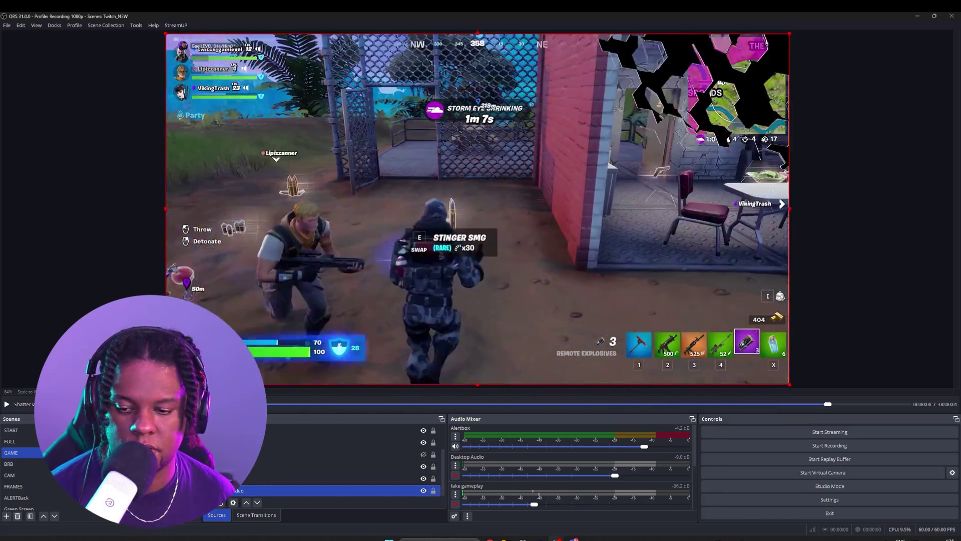
Add a pure white (#ffffff) color source 'shatter back white' below the Shatter video.
left_click(208, 502)
left_click(263, 263)
type("shatter back white")
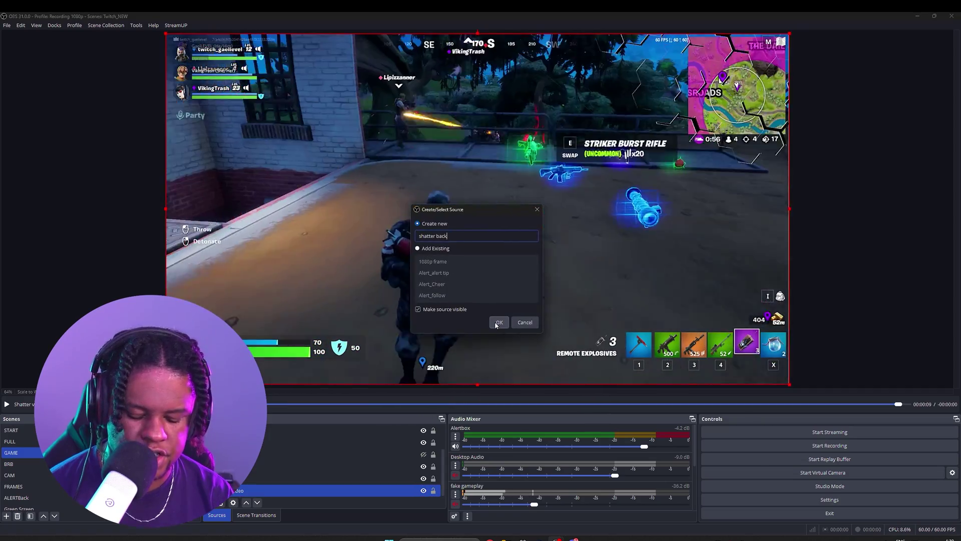
left_click(498, 322)
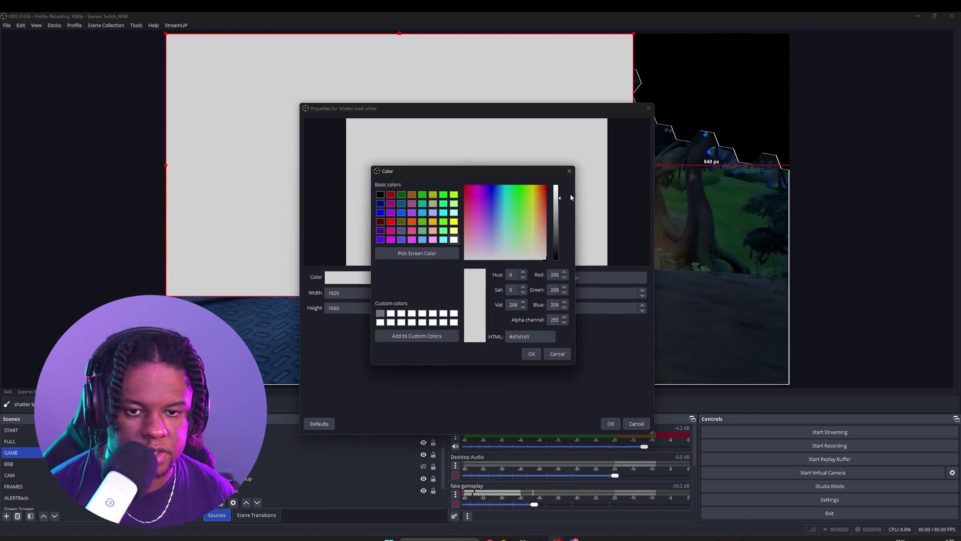
left_click_drag(555, 199, 555, 185)
left_click(531, 353)
left_click(610, 424)
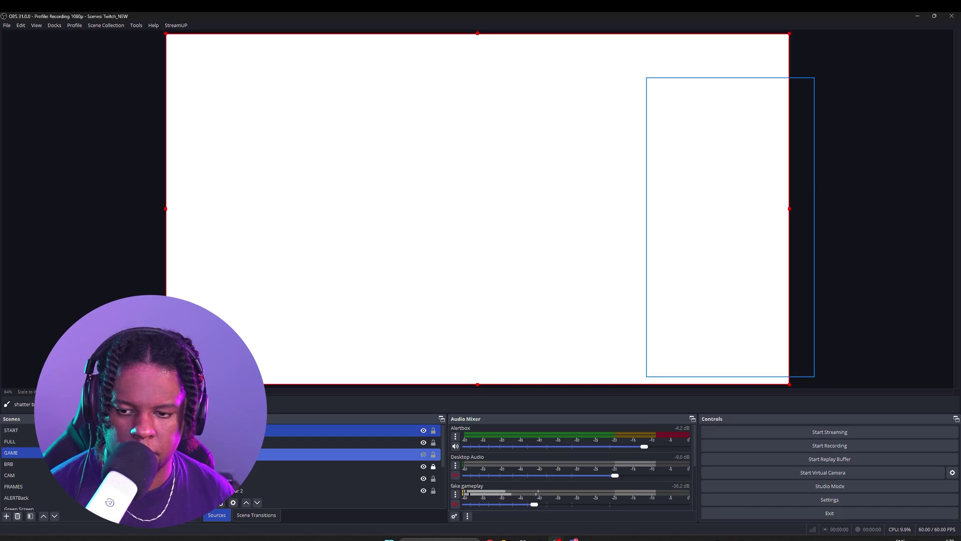
left_click_drag(261, 430, 261, 495)
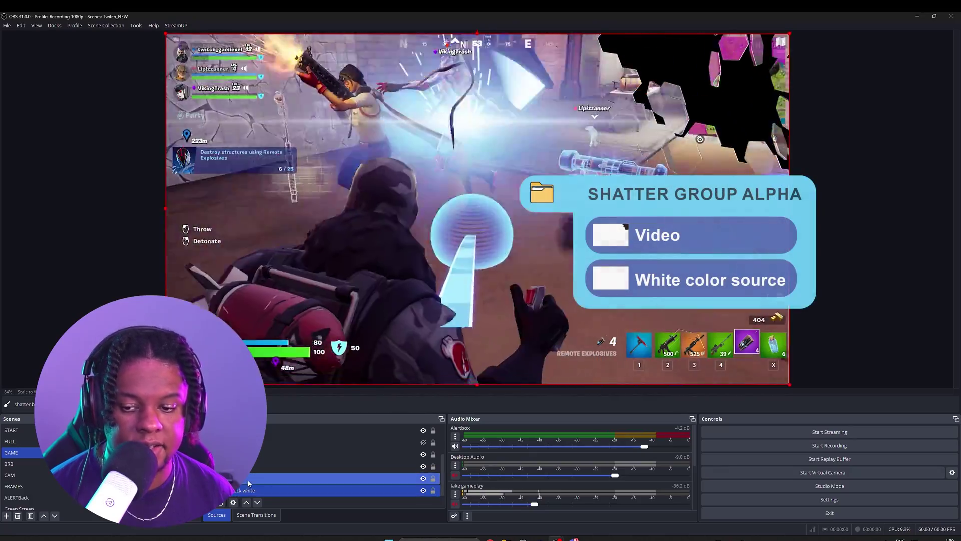
Group it with Shatter video as 'Shatter group alpha' and preview the shatter over white.
right_click(249, 483)
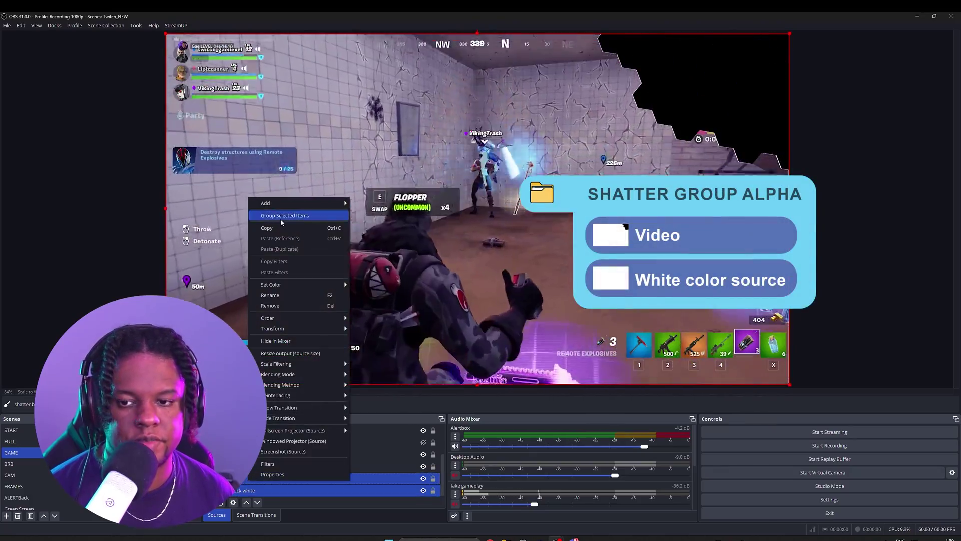
left_click(284, 215)
type("shatter group al")
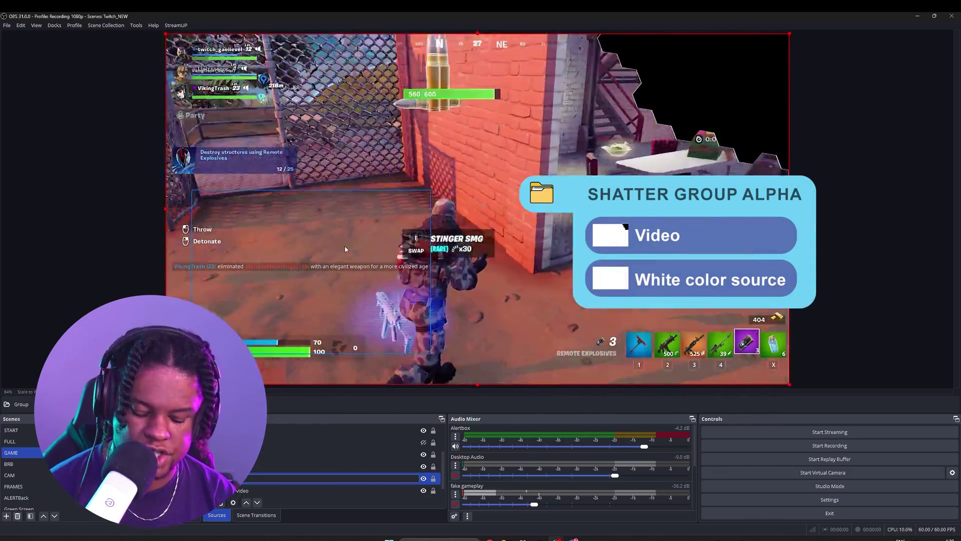
key("BackSpace")
key("BackSpace")
type("2")
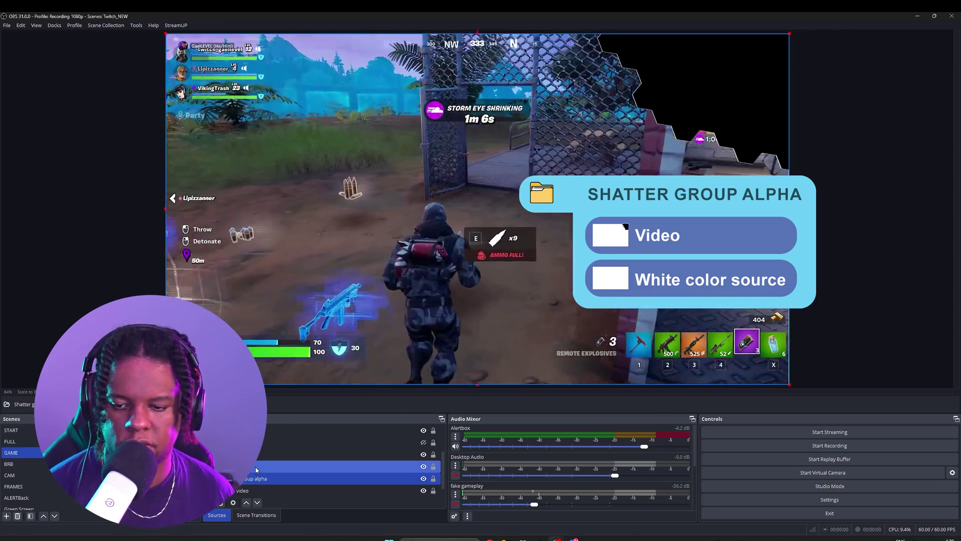
key("Return")
scroll(325, 478, "up", 1)
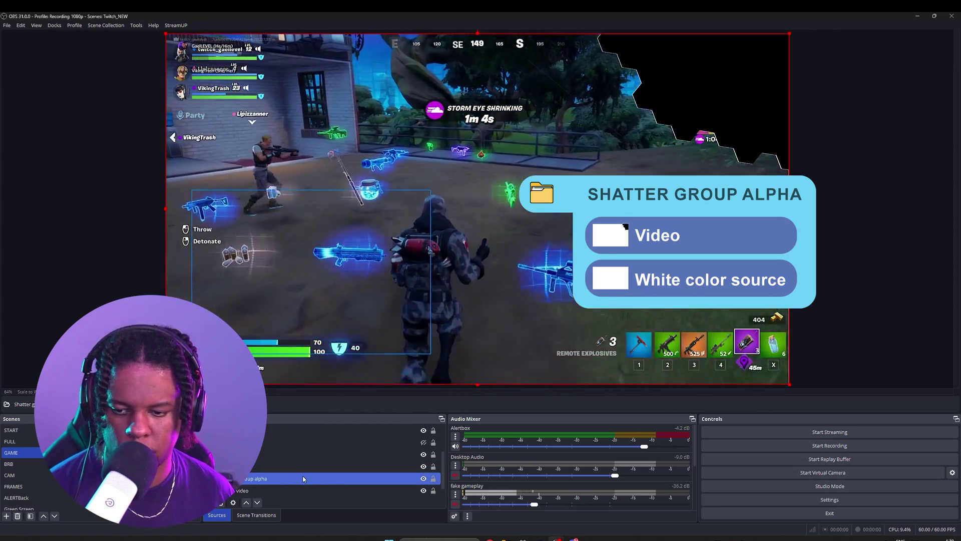
left_click(278, 475)
scroll(325, 478, "down", 1)
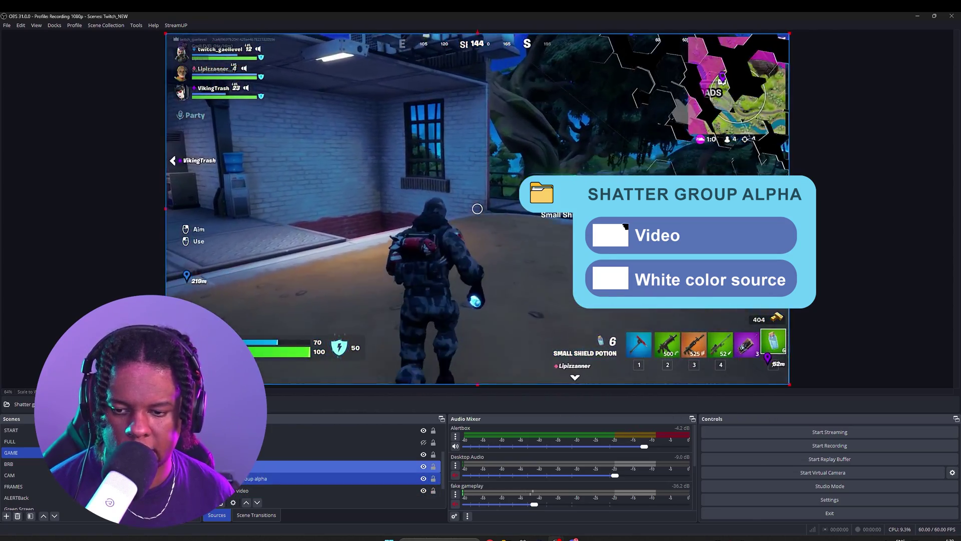
left_click(423, 478)
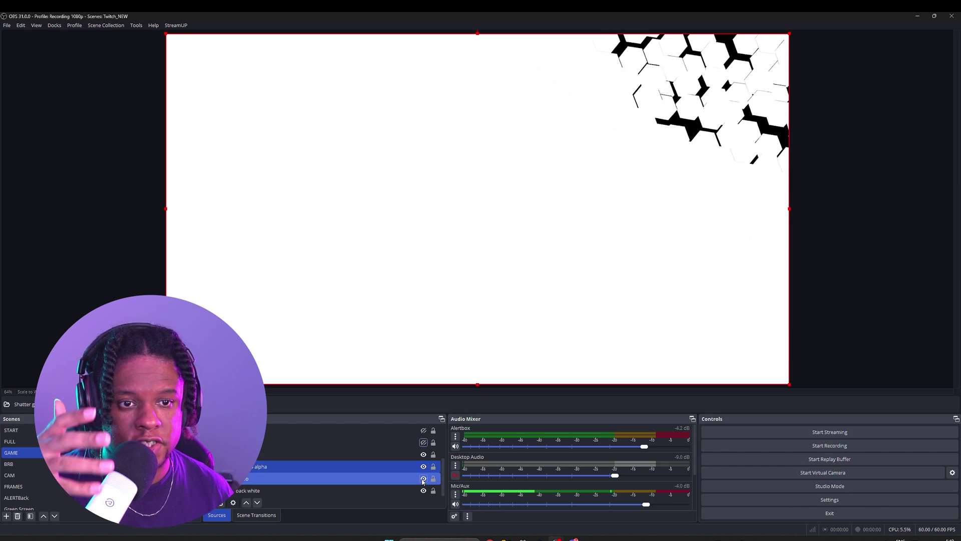
Check the Shatter video's properties, then hide and re-show it to replay the shatter.
double_click(366, 482)
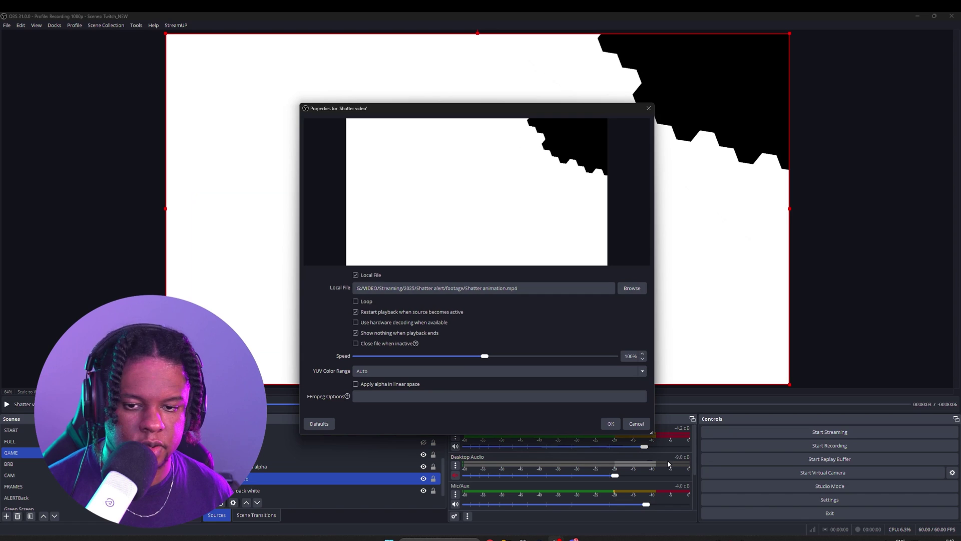
left_click(610, 424)
left_click(253, 490, "ctrl")
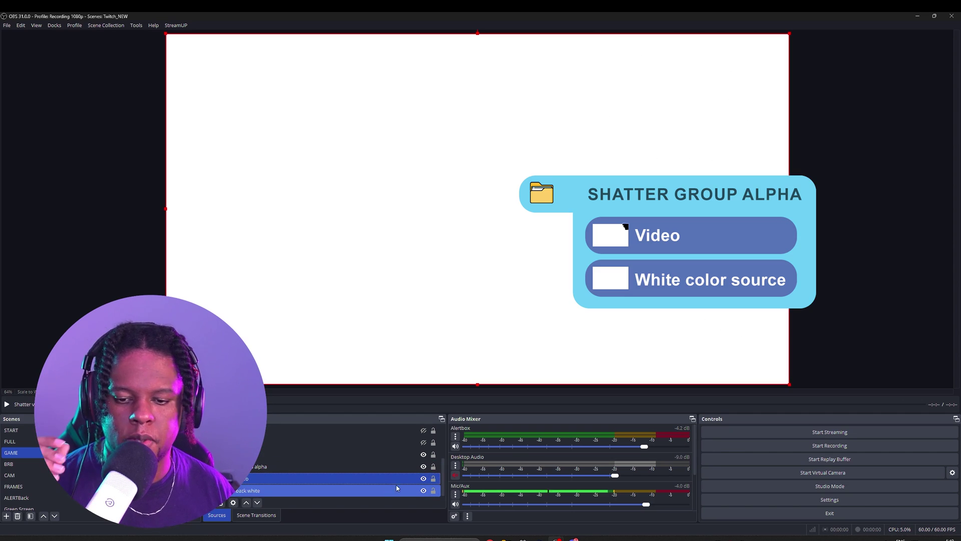
left_click(424, 481)
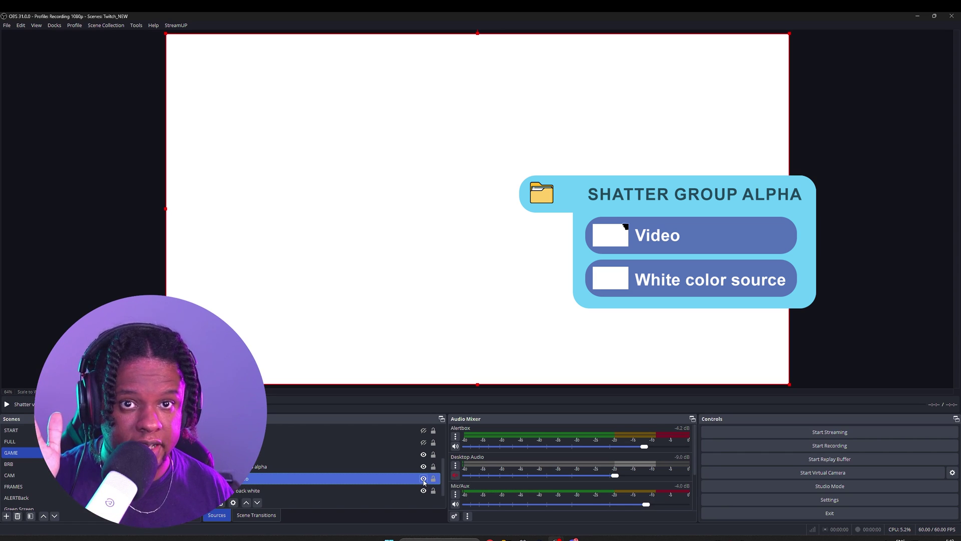
left_click(424, 479)
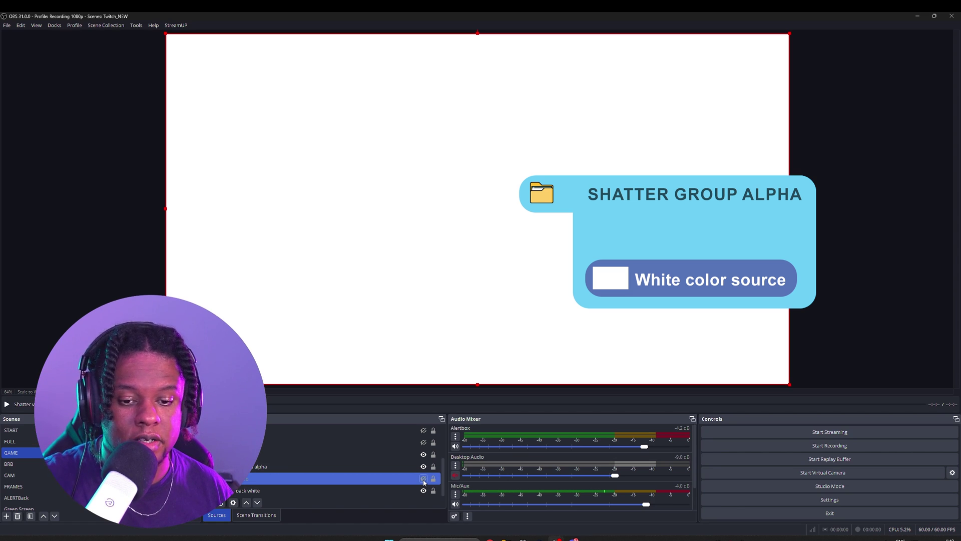
left_click(423, 479)
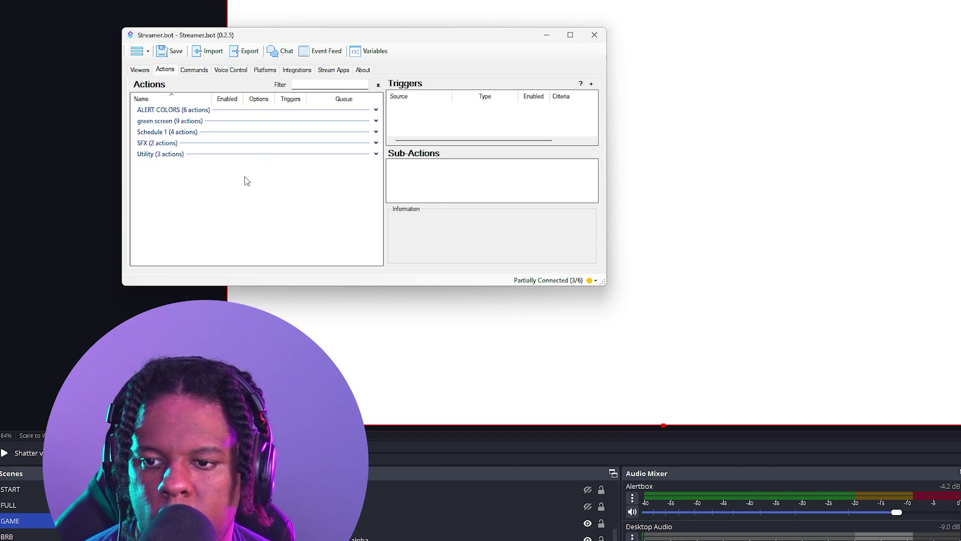
Create a new Streamer.bot action named 'shatter alert'.
right_click(179, 207)
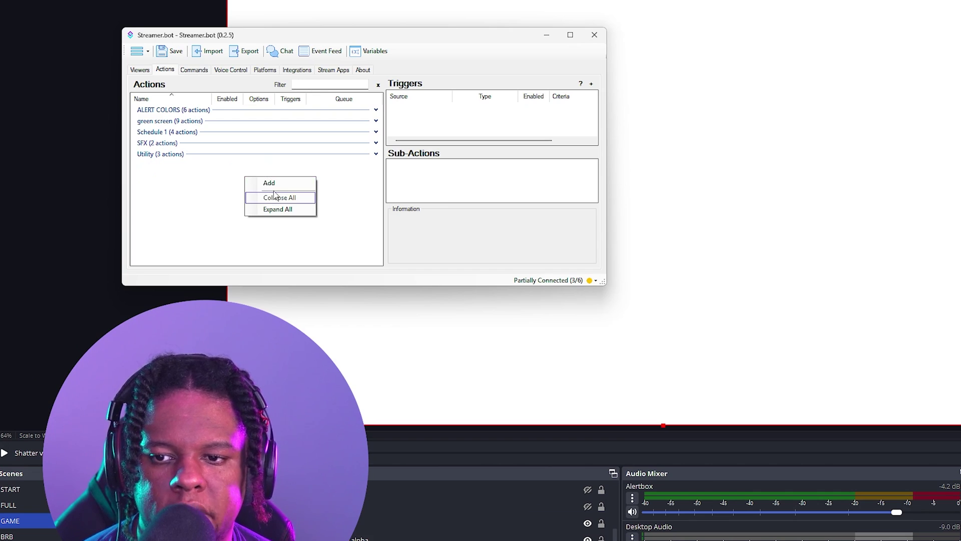
left_click(274, 185)
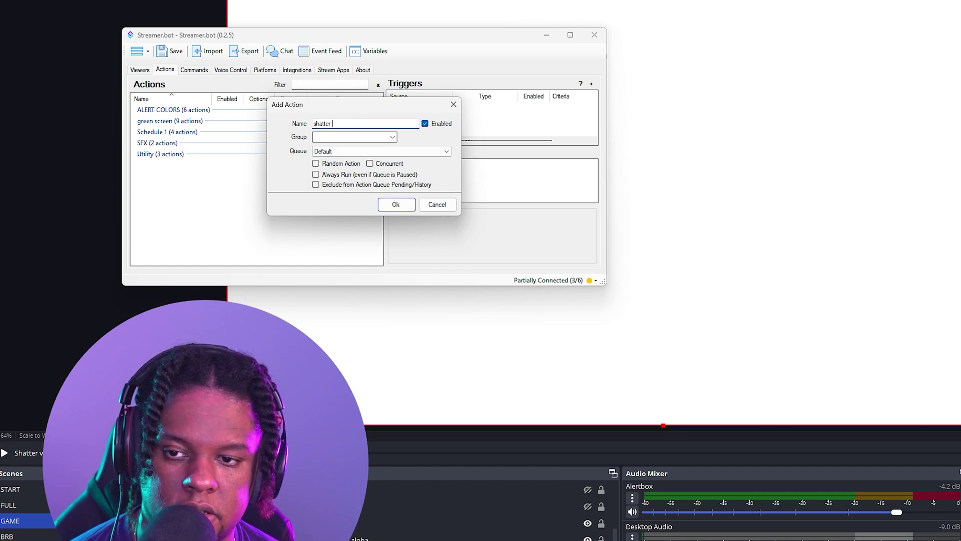
type("shatter alert")
key("Return")
Add an OBS Source Visibility sub-action setting Shatter video to Visible.
right_click(436, 180)
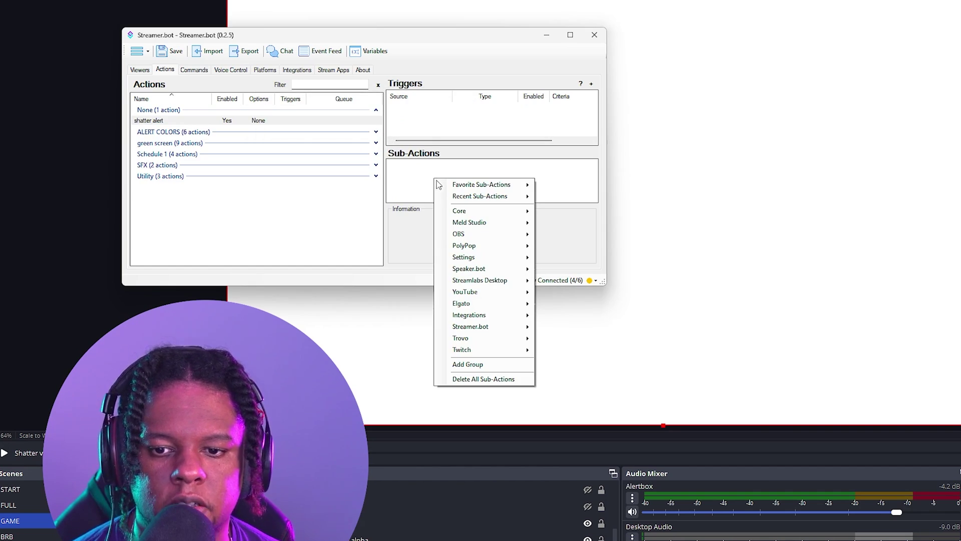
mouse_move(506, 233)
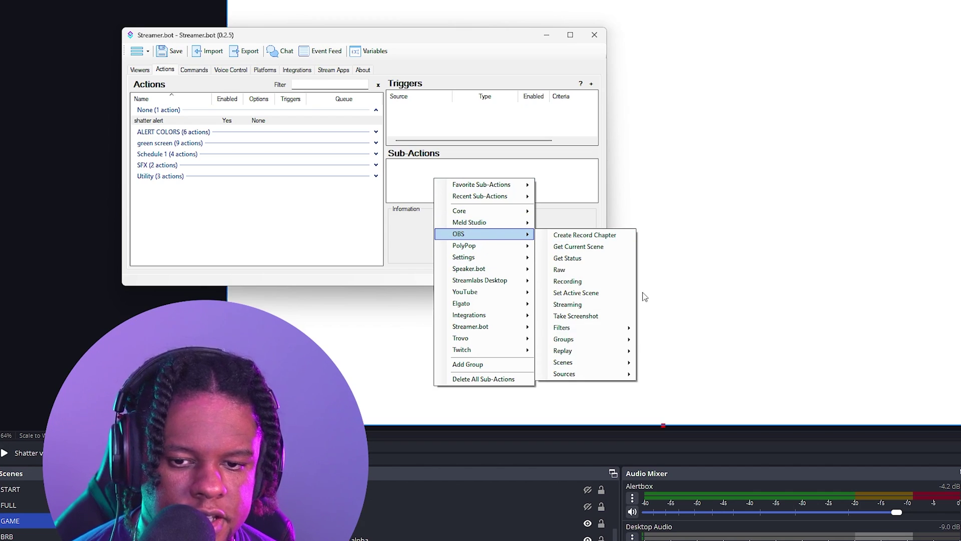
mouse_move(604, 378)
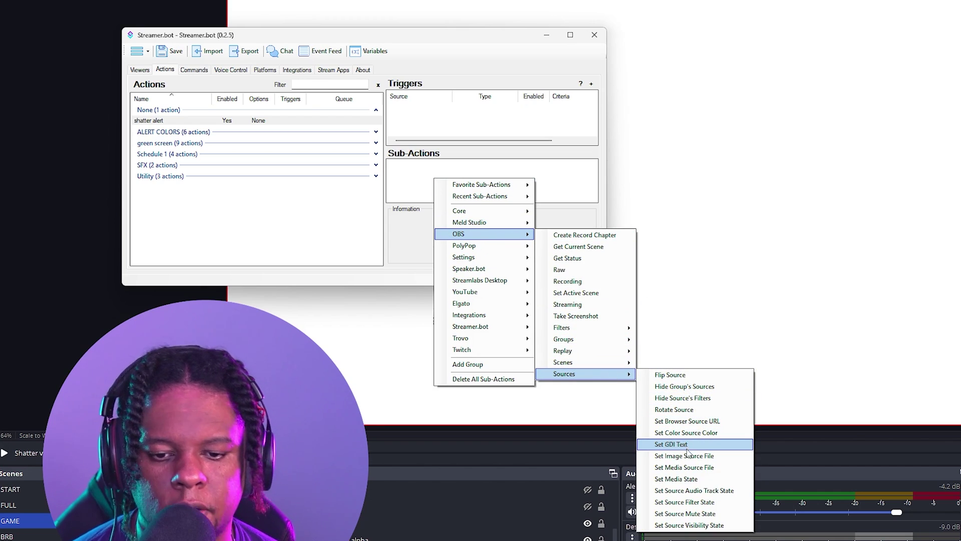
left_click(693, 525)
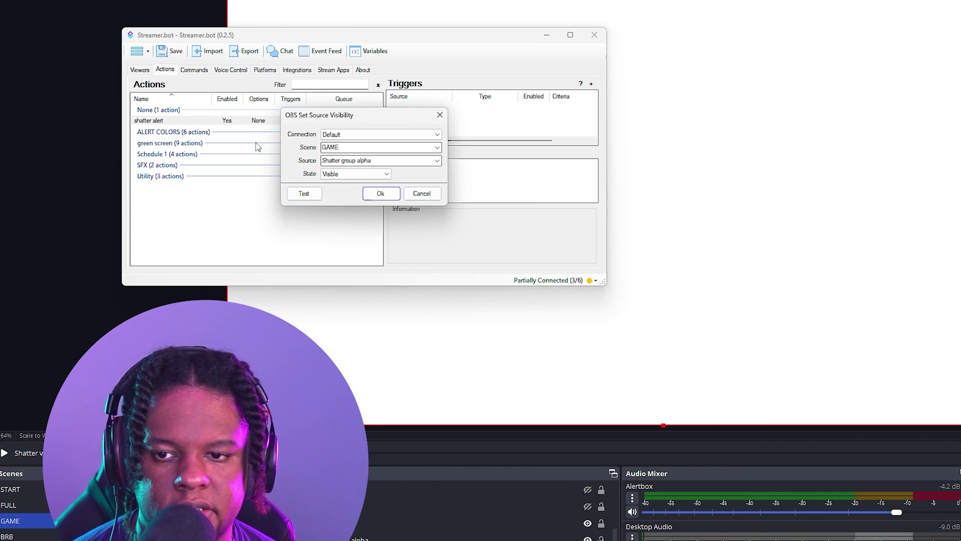
left_click(436, 164)
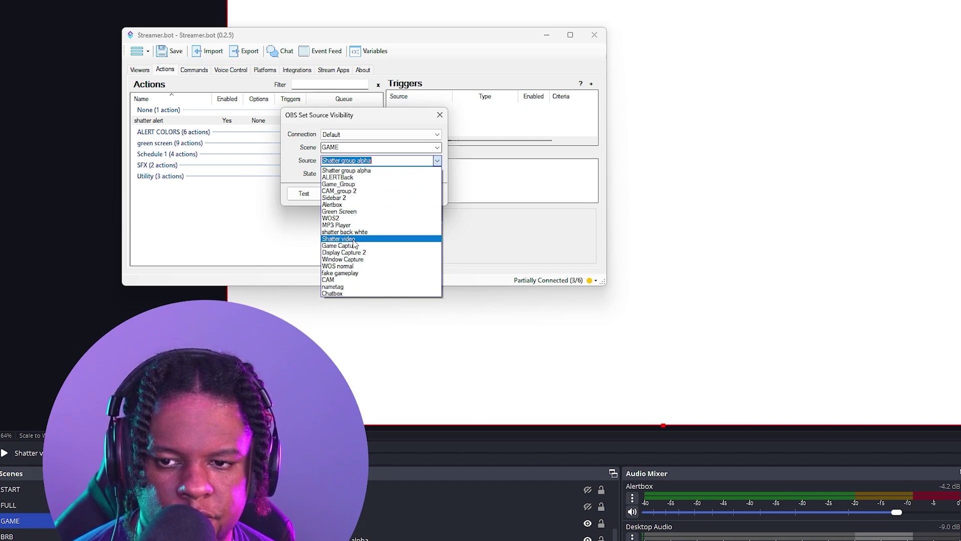
left_click(380, 239)
left_click(380, 193)
Add a Core Delay sub-action of 11000 ms.
right_click(422, 179)
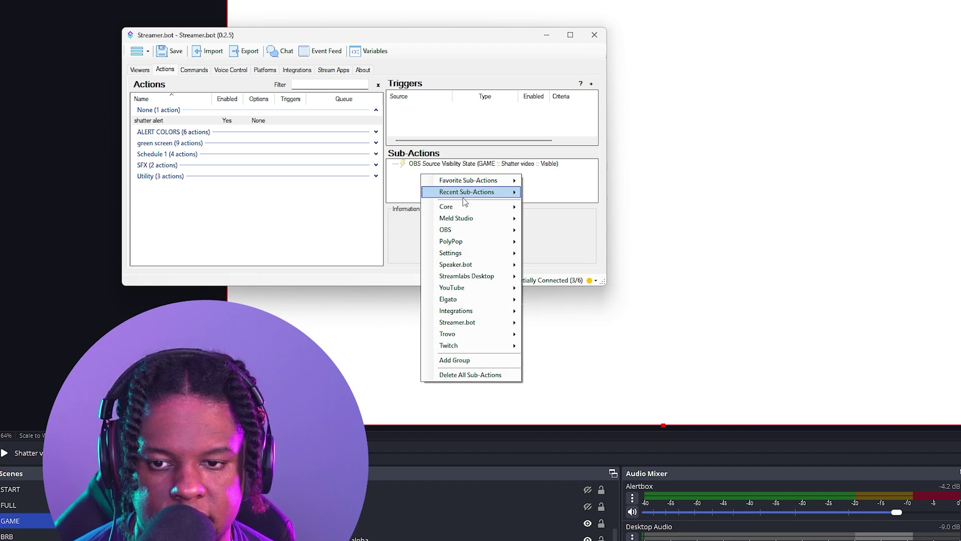
mouse_move(467, 184)
mouse_move(472, 206)
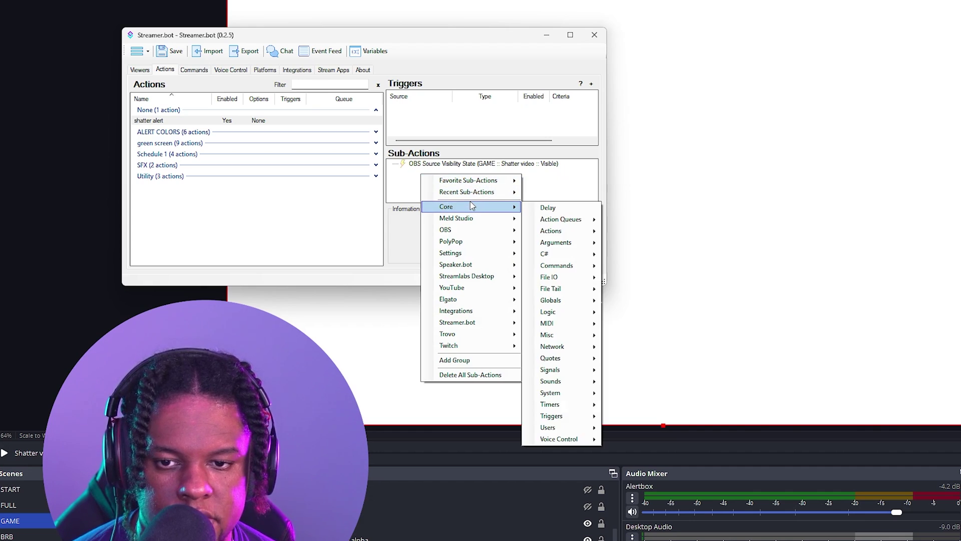
left_click(550, 208)
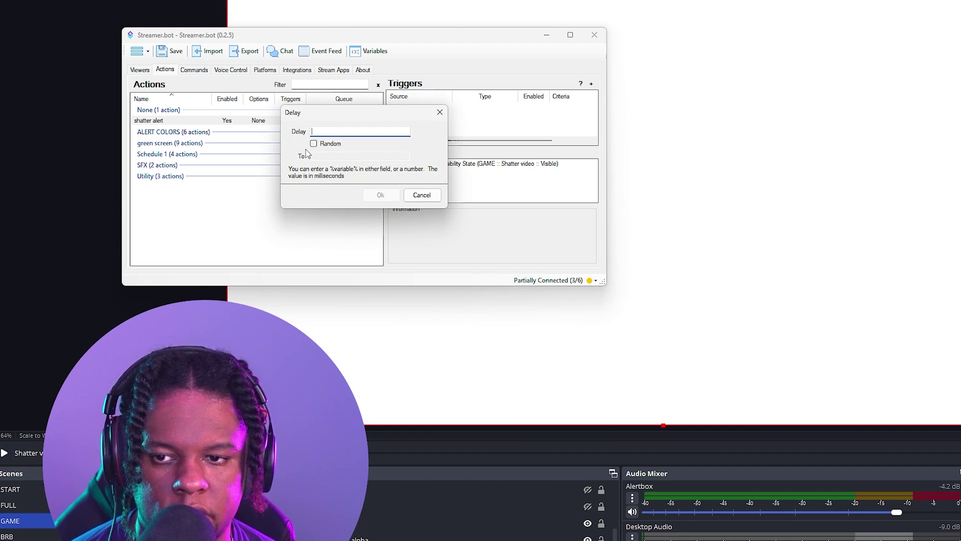
key("Return")
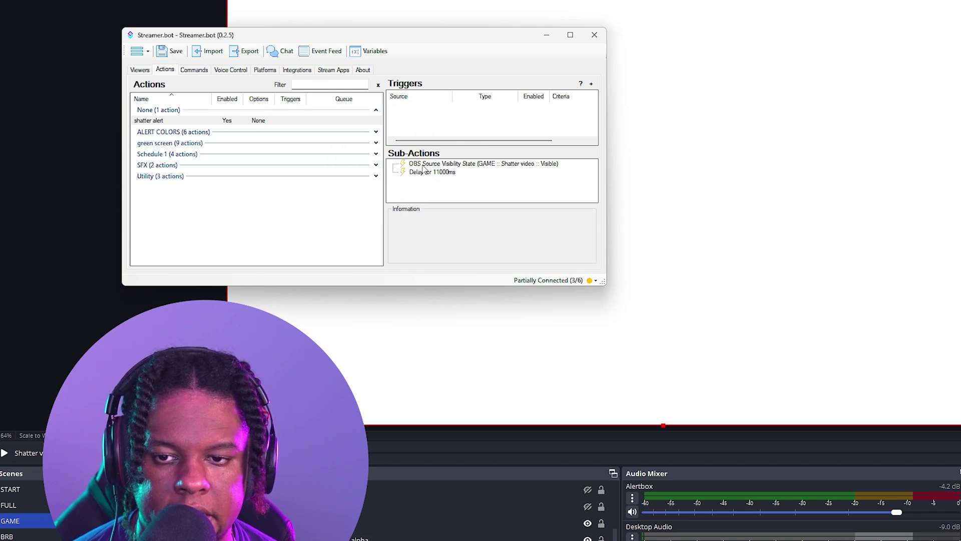
Duplicate the visibility sub-action and set its State to Hidden for Shatter video.
right_click(422, 165)
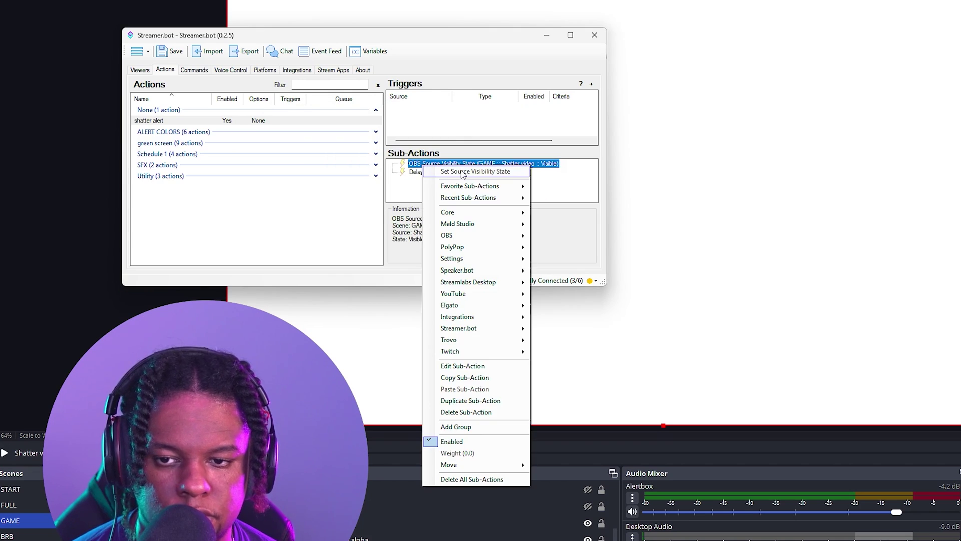
left_click(470, 401)
double_click(443, 181)
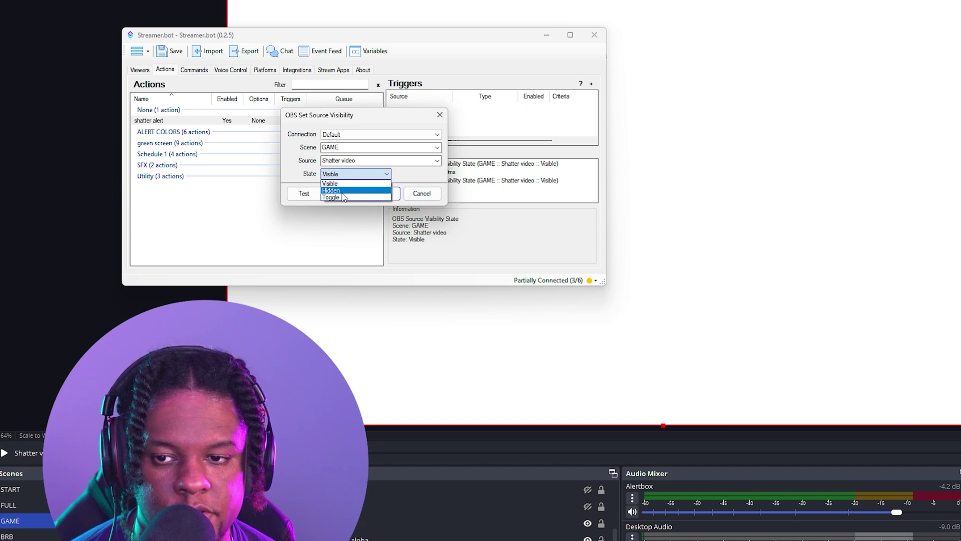
left_click(341, 192)
left_click(379, 193)
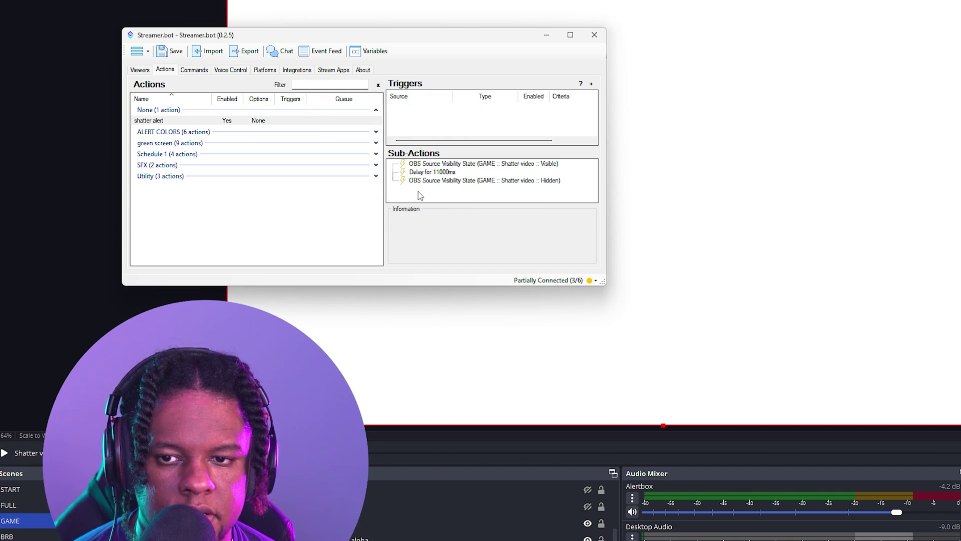
Add a Core > Commands > Command Triggered trigger to the shatter alert action.
right_click(415, 111)
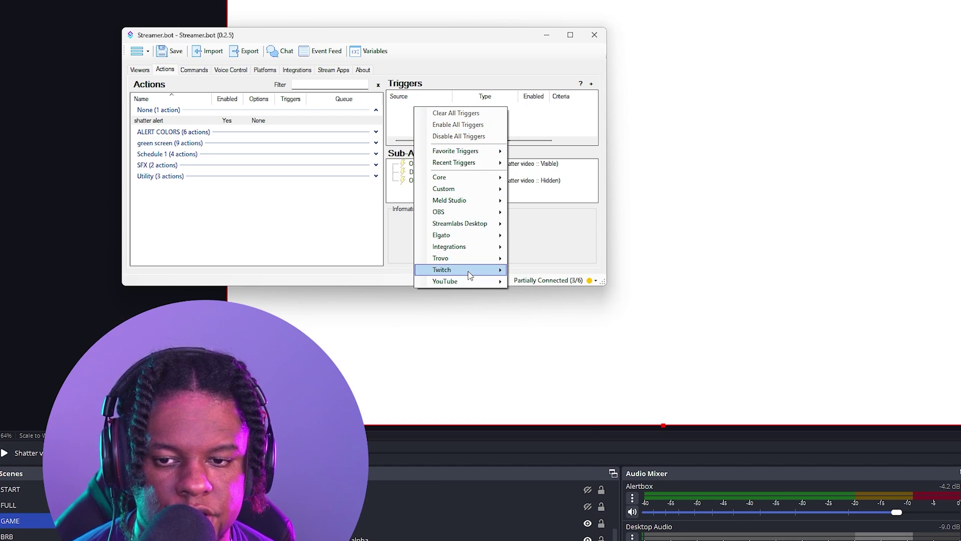
mouse_move(470, 275)
mouse_move(550, 309)
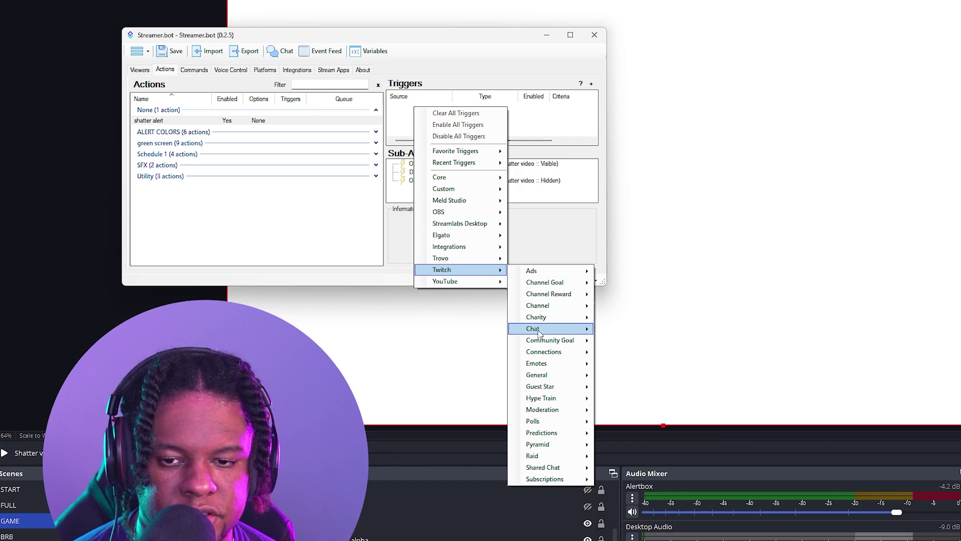
mouse_move(540, 331)
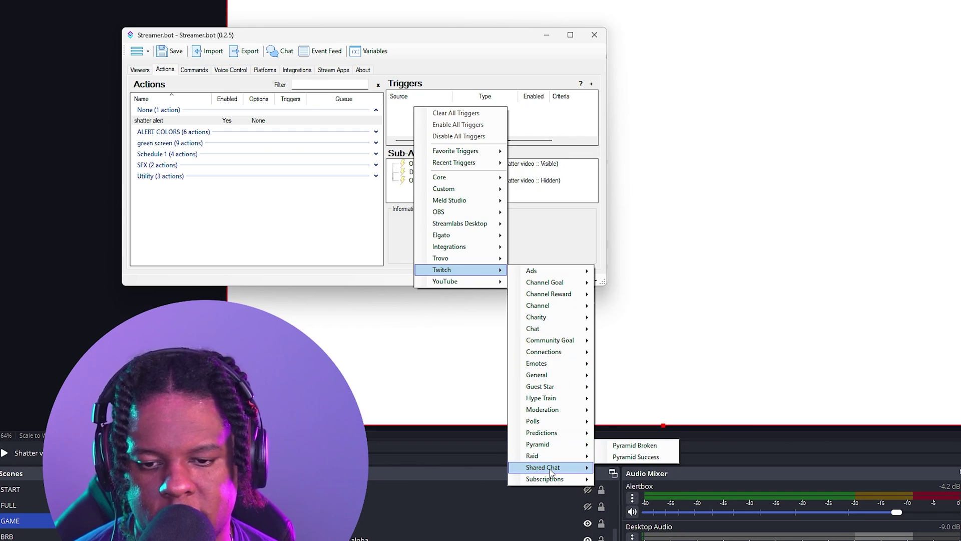
mouse_move(551, 471)
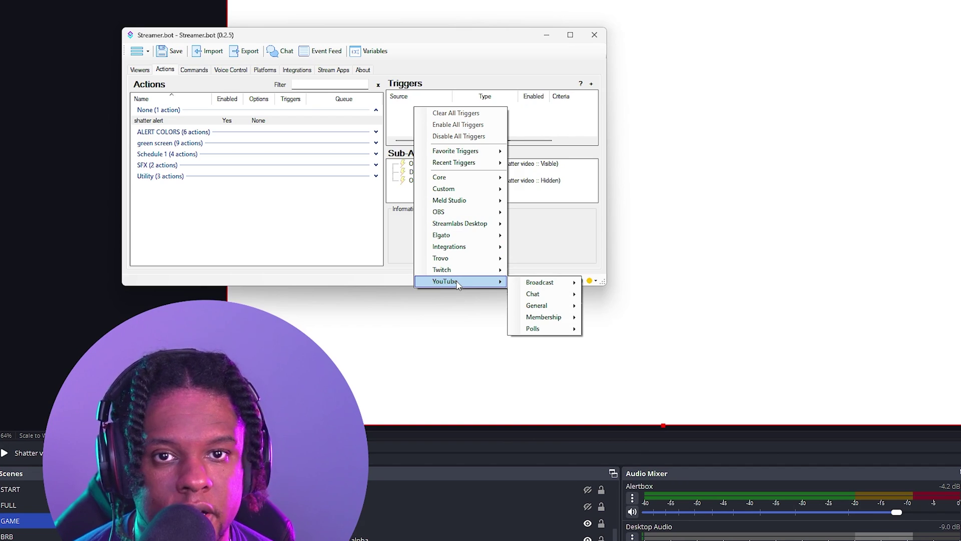
mouse_move(533, 289)
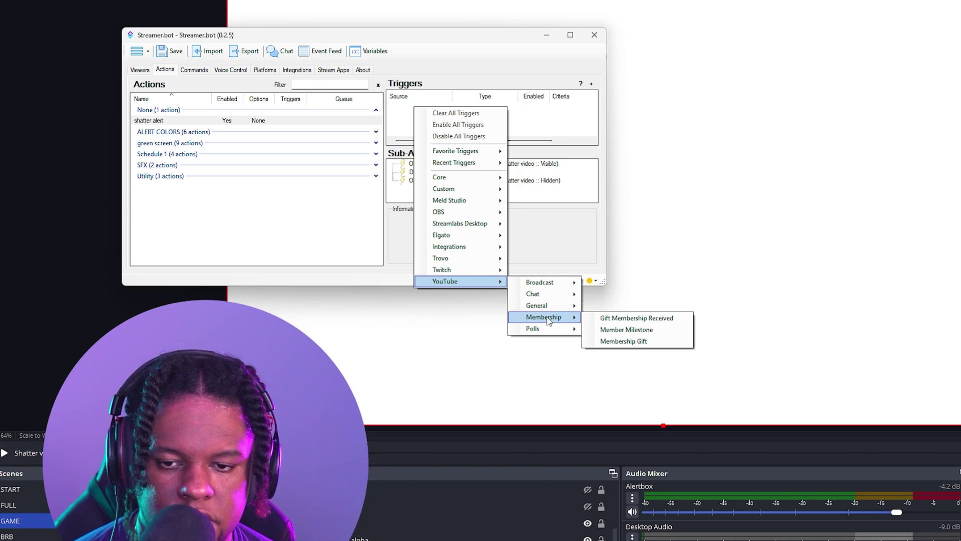
mouse_move(451, 176)
mouse_move(569, 217)
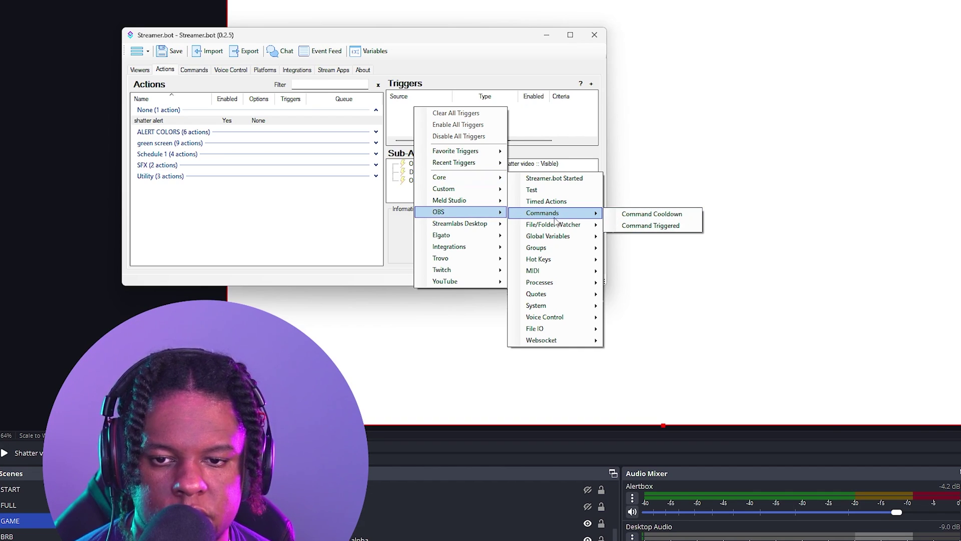
left_click(649, 230)
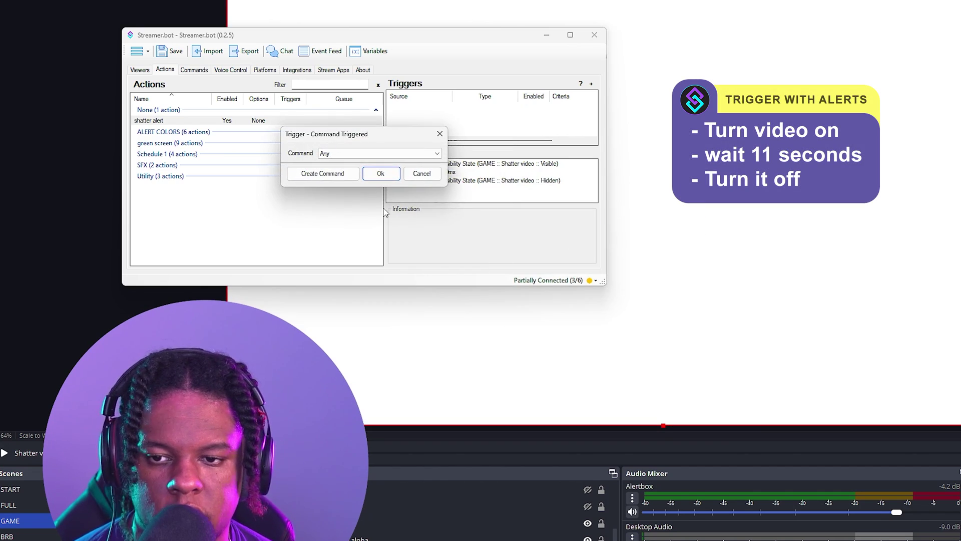
Create a new 'shatter' command with !shatter and confirm the trigger.
key("Return")
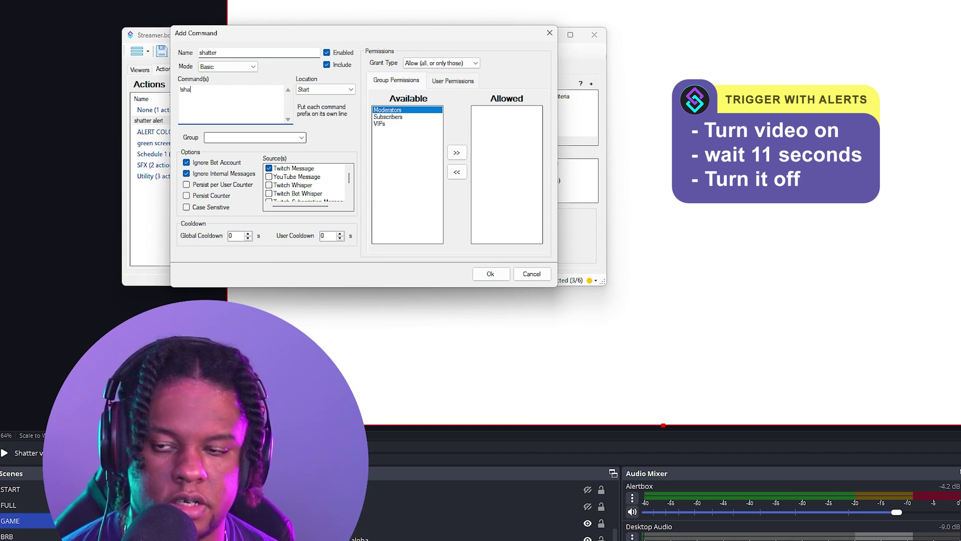
type("r")
key("Return")
left_click(377, 172)
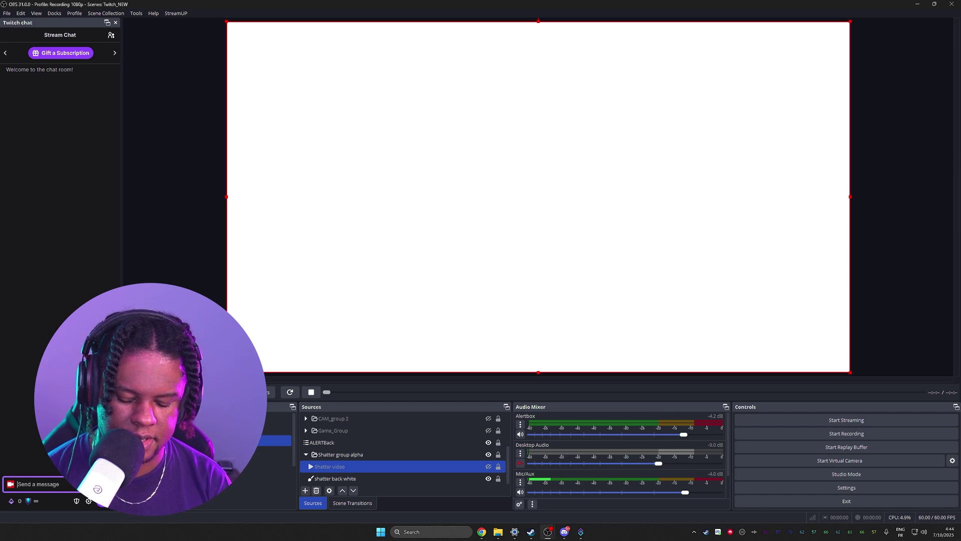
Send '!shatter' in the Twitch chat dock and select the Shatter group alpha source.
type("!shatt")
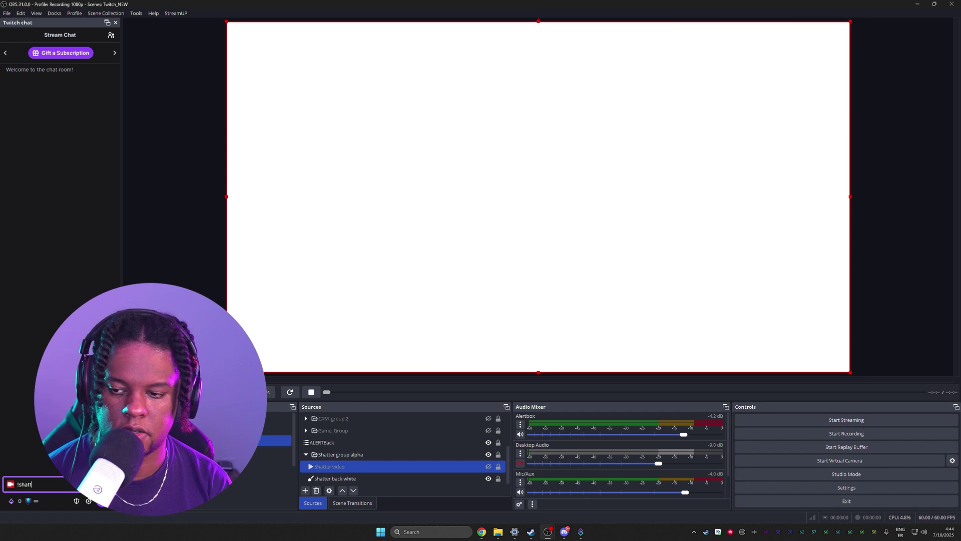
type("er")
key("Return")
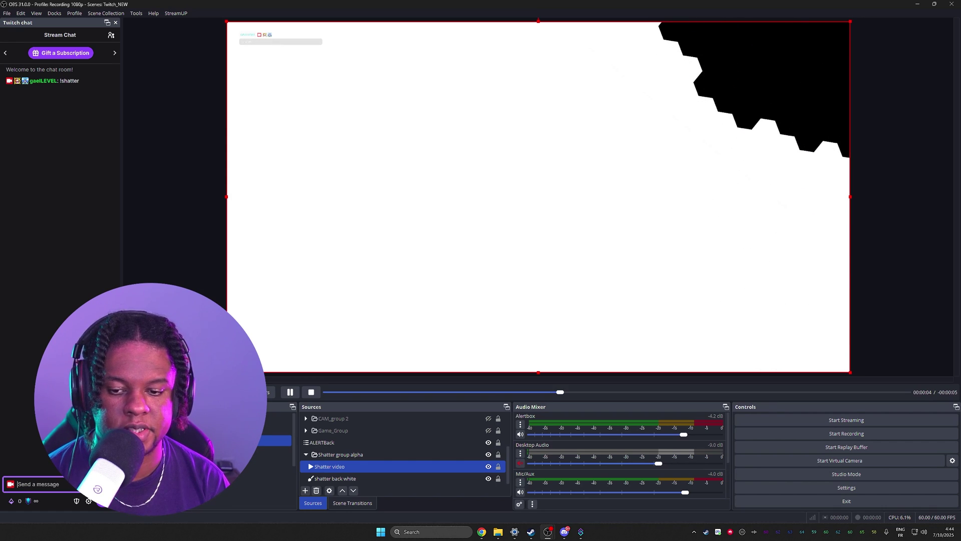
left_click(325, 454)
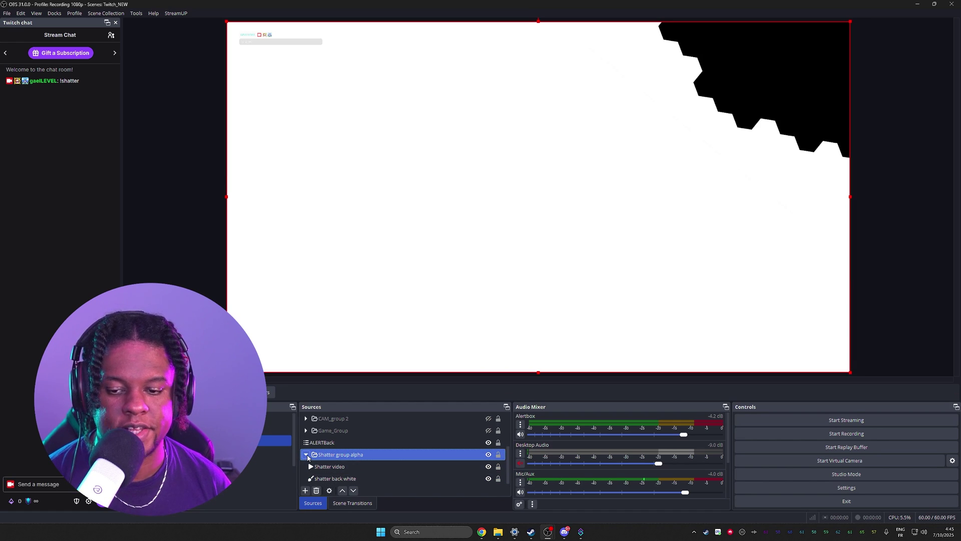
Check the Alertbox source's placement and the contents of the Shatter group alpha folder.
left_click(307, 454)
scroll(362, 448, "up", 1)
left_click(348, 455)
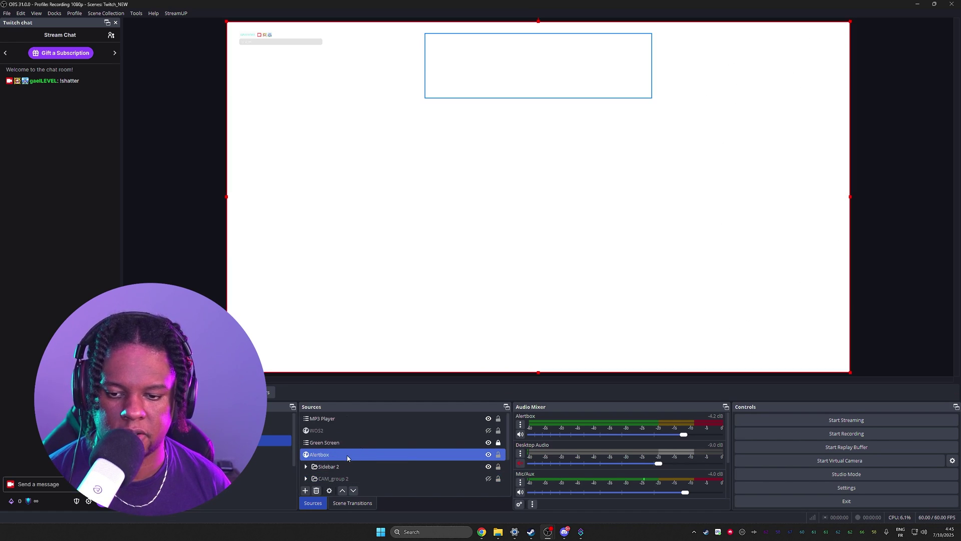
left_click(600, 225)
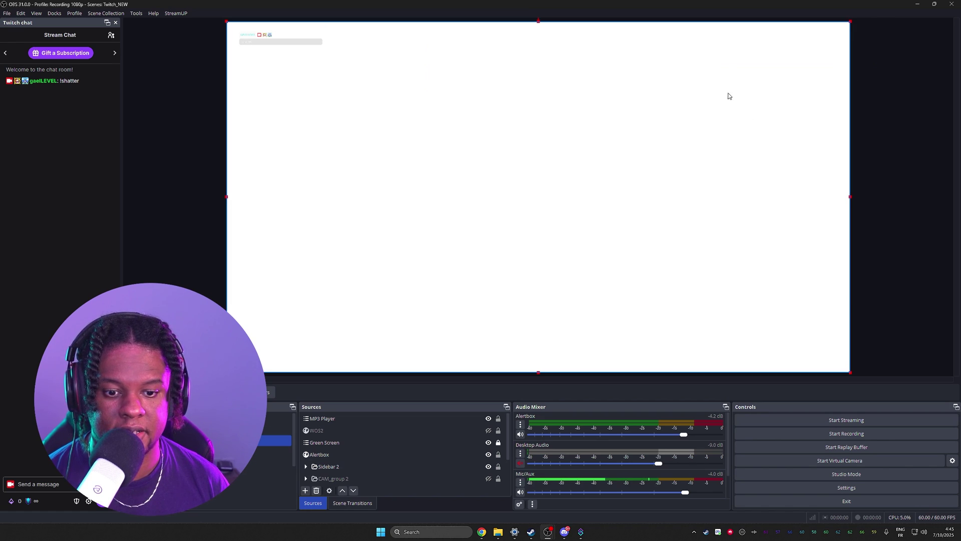
scroll(369, 459, "down", 1)
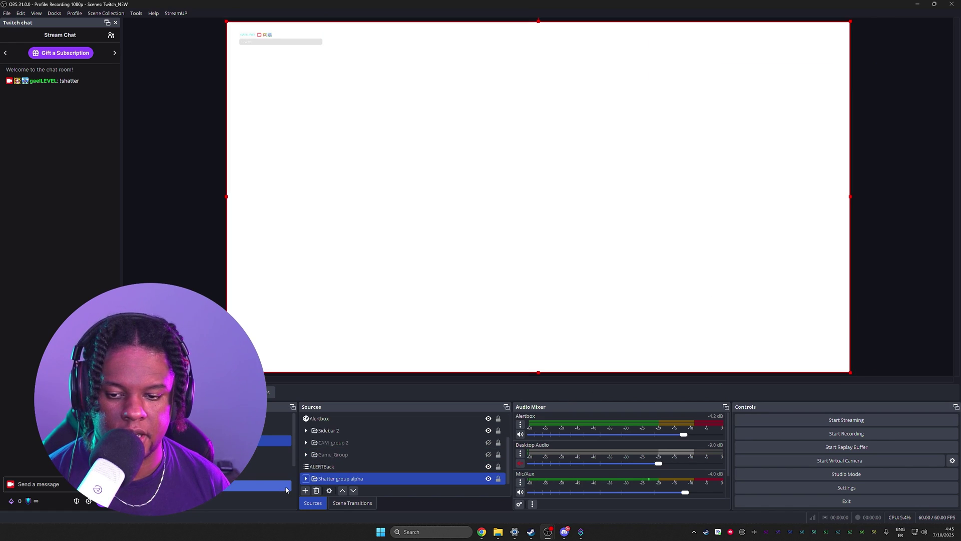
left_click(306, 479)
scroll(306, 479, "down", 1)
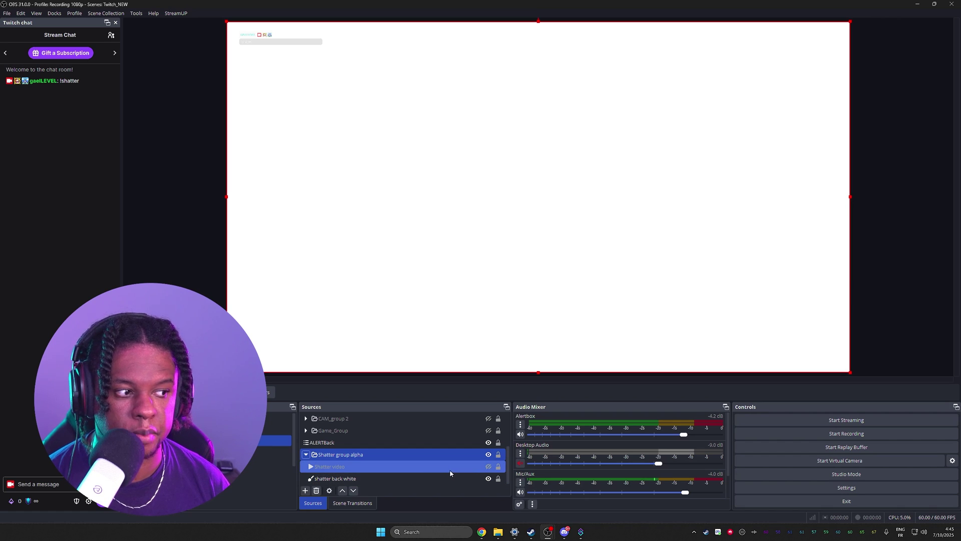
left_click(306, 455)
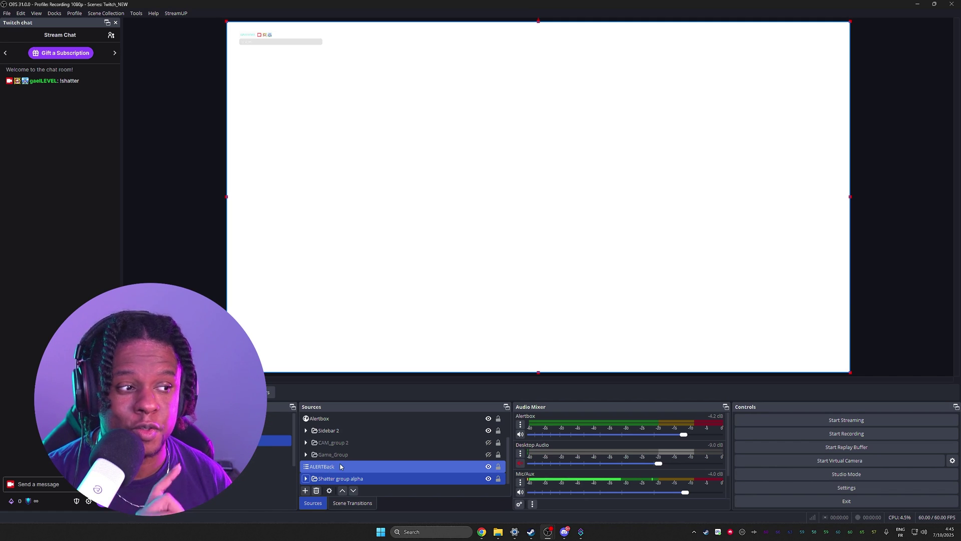
Set Game_Group's Shatter Advanced Mask filter source to Shatter group alpha.
left_click(333, 454)
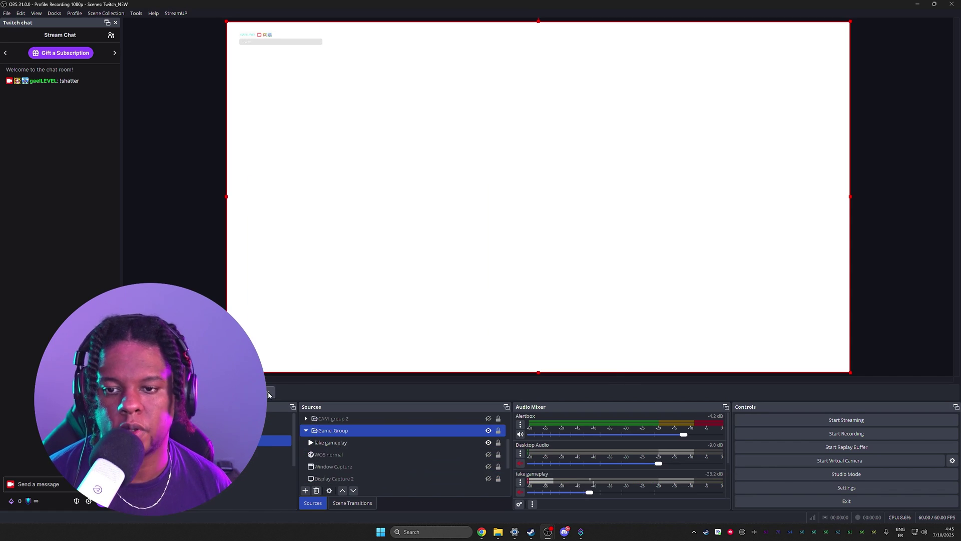
right_click(333, 430)
left_click(382, 331)
left_click(361, 159)
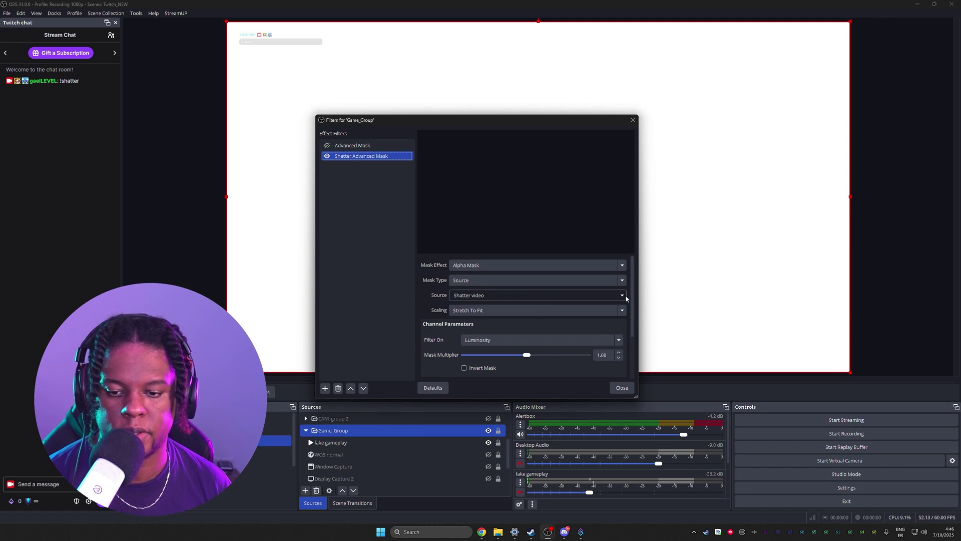
scroll(386, 450, "down", 1)
left_click(341, 479)
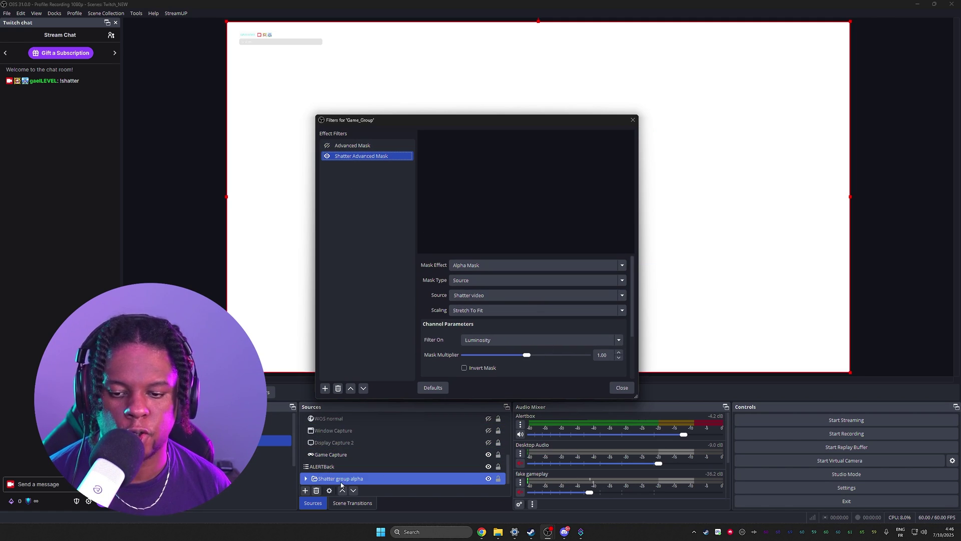
left_click(481, 295)
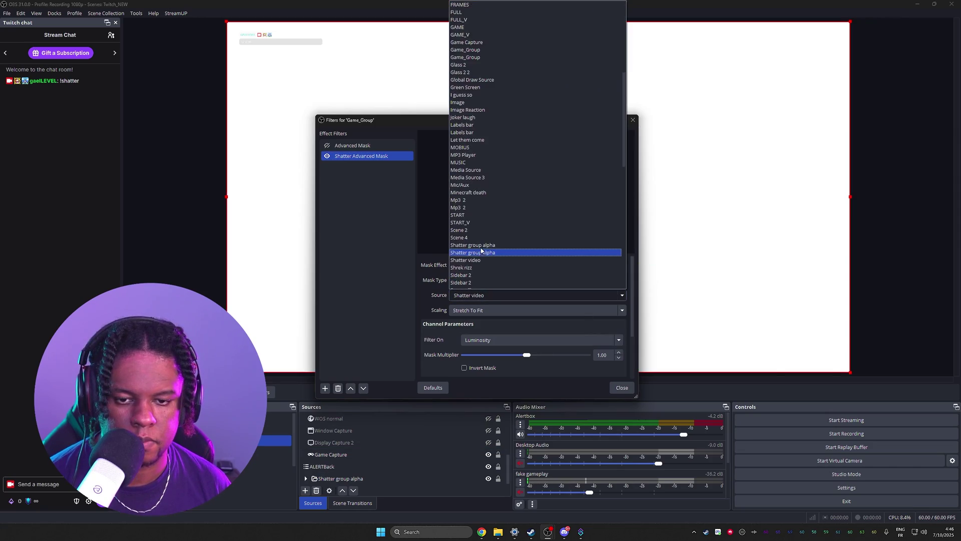
left_click(480, 252)
left_click(622, 388)
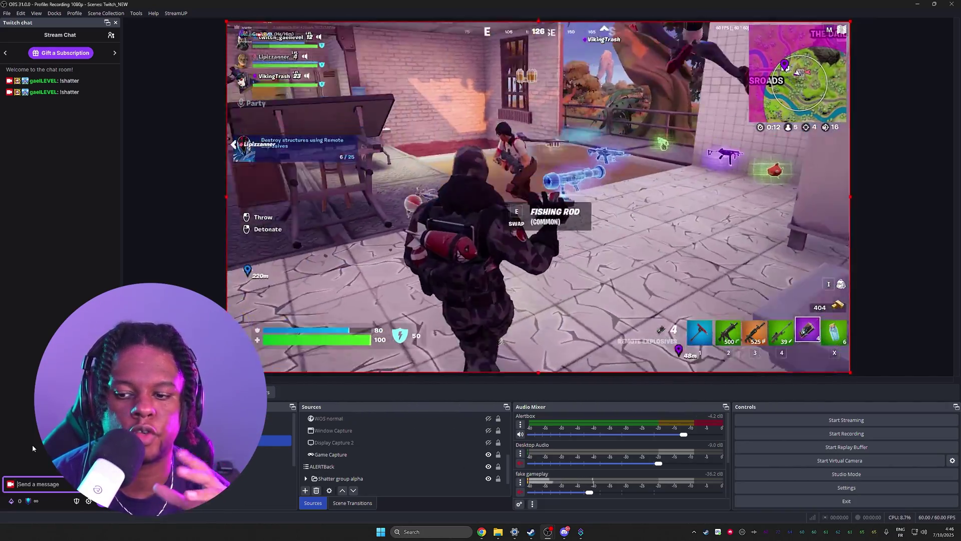
Switch from OBS to the browser showing the StreamElements home page.
left_click(600, 512)
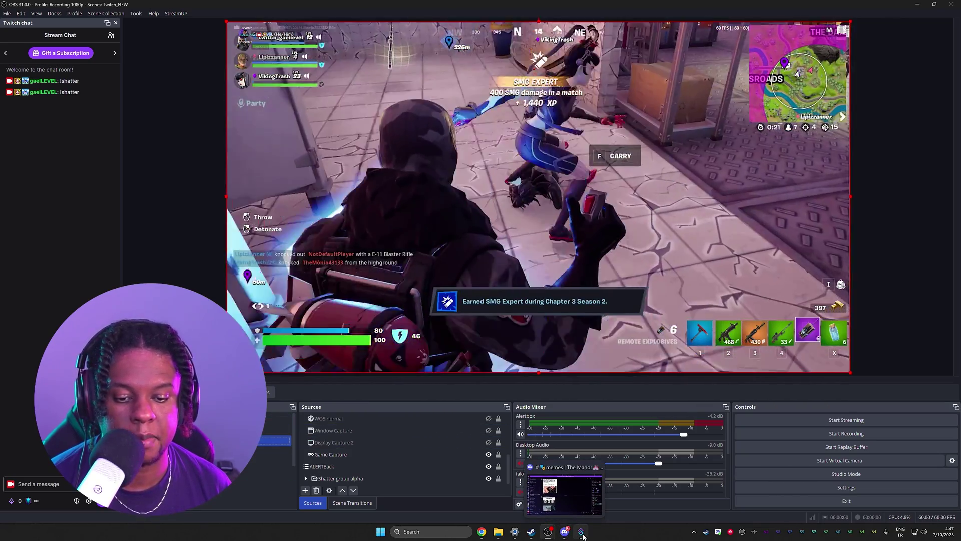
left_click(581, 531)
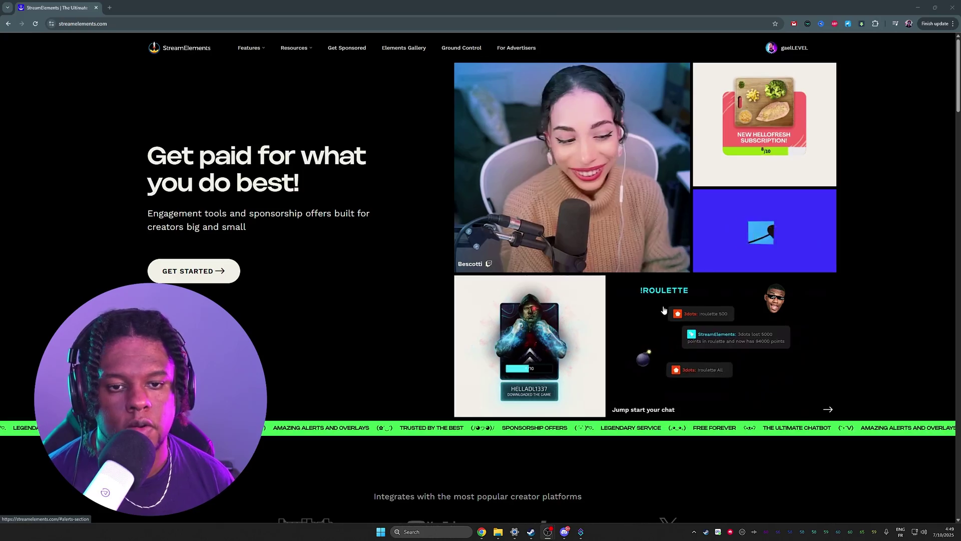
Go to the StreamElements dashboard's Streaming tools > Overlays and start a new overlay.
mouse_move(790, 48)
left_click(771, 73)
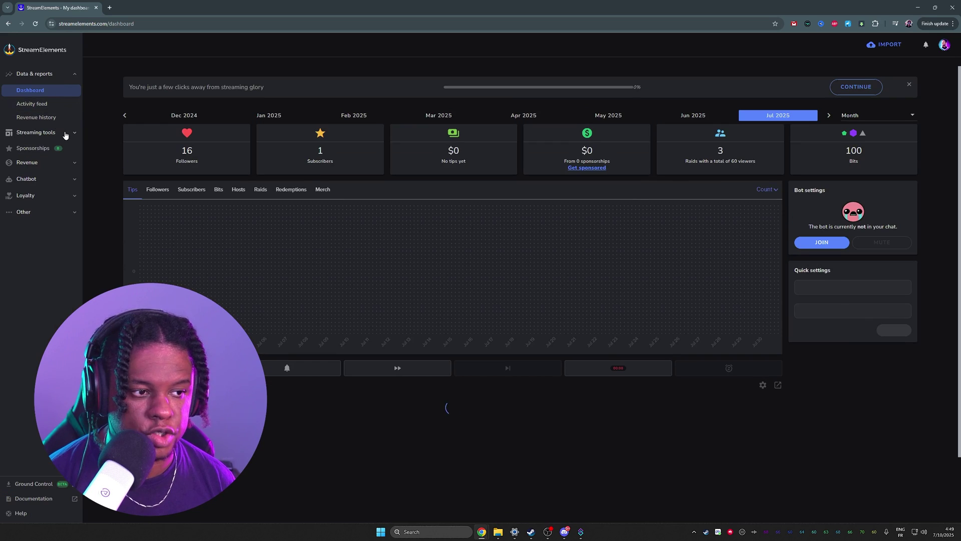
left_click(56, 136)
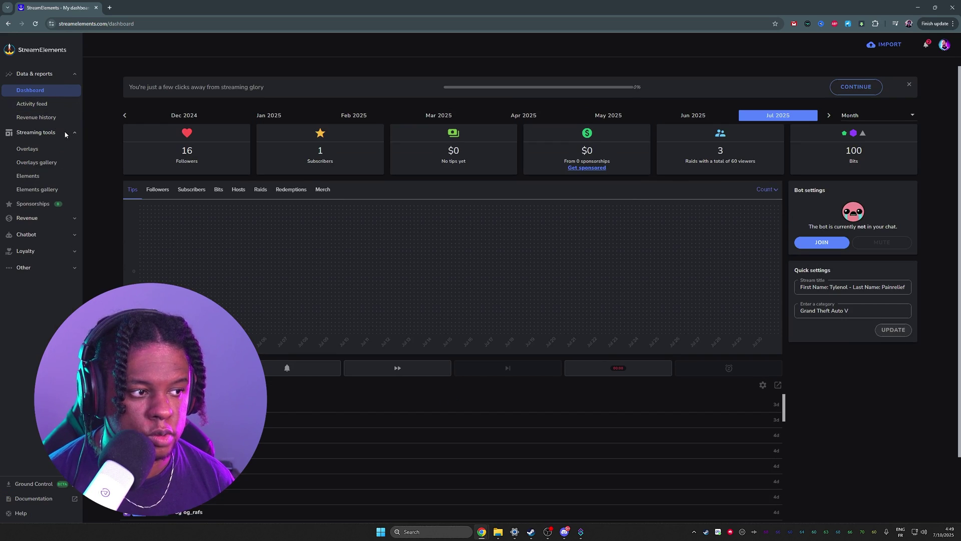
left_click(27, 148)
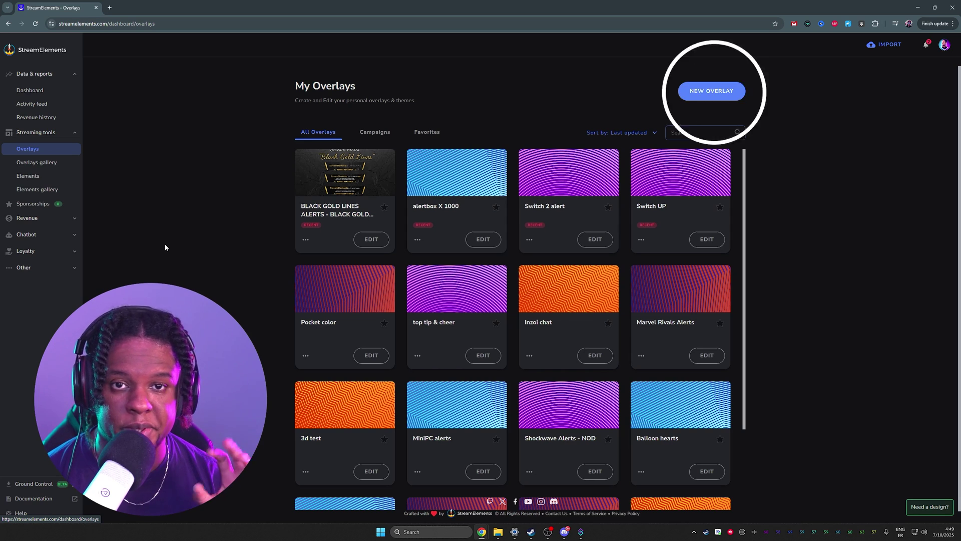
left_click(711, 90)
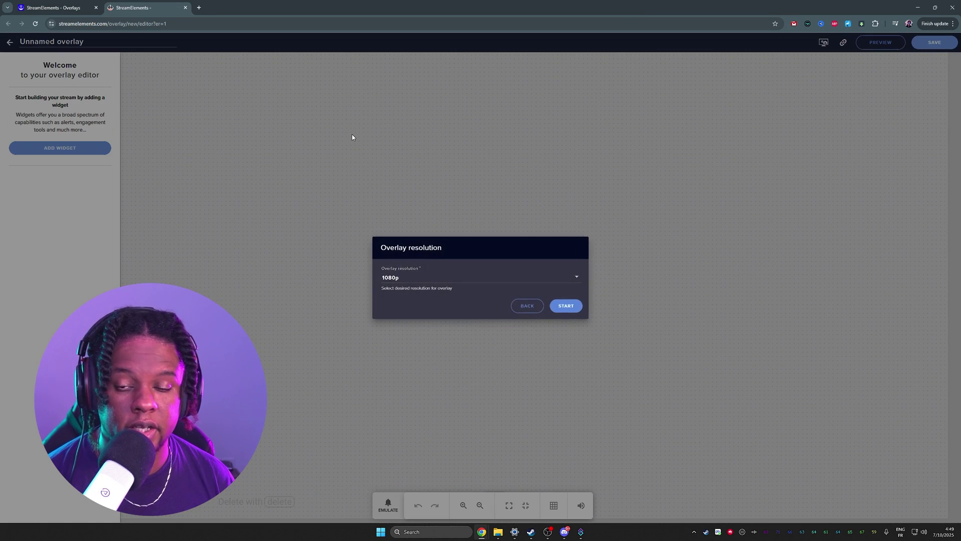
Accept 1080p, name the overlay 'Shatter alpha', and add an AlertBox widget.
left_click(572, 308)
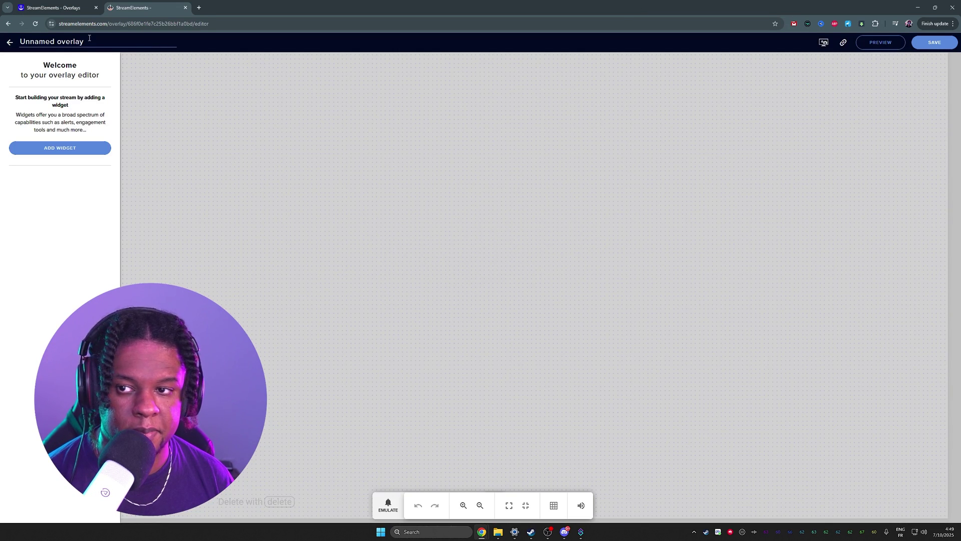
left_click_drag(84, 42, 1, 43)
type("Shatter al")
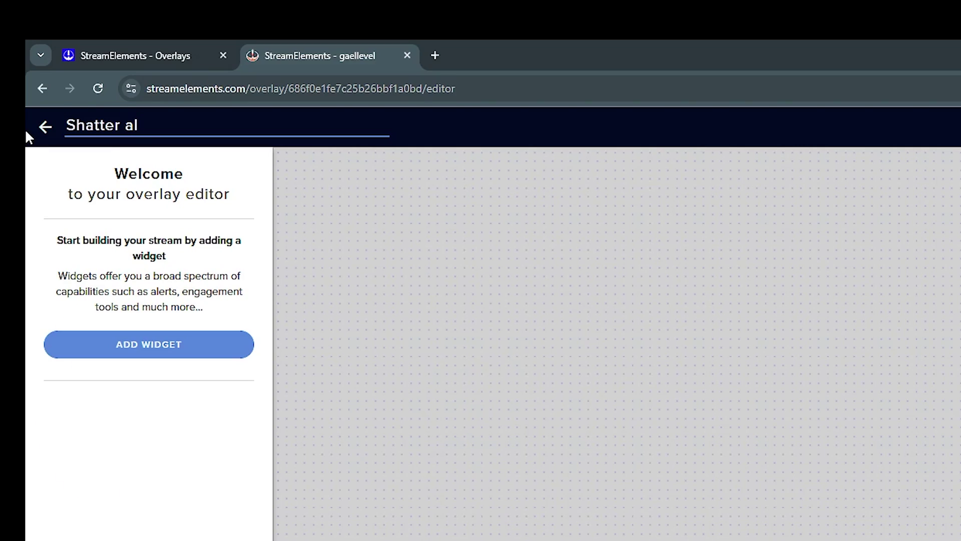
type("pha")
left_click(170, 351)
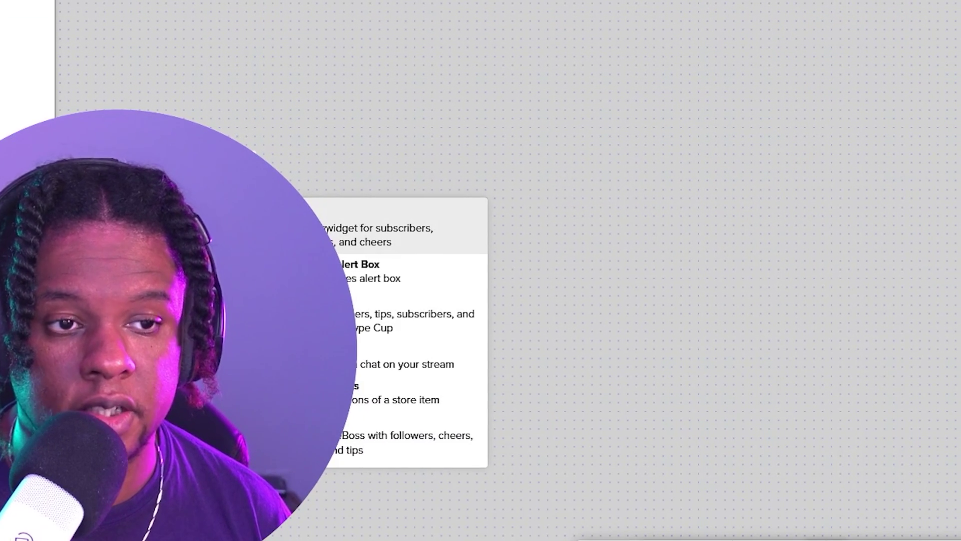
left_click(521, 533)
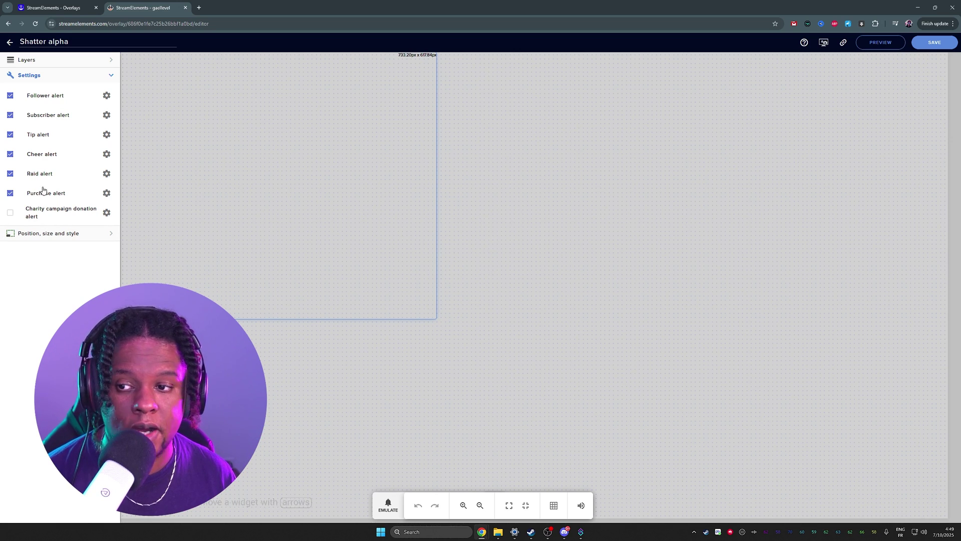
Disable the purchase, raid, cheer, tip and subscriber alerts, leaving only Follower.
left_click(9, 193)
left_click(10, 174)
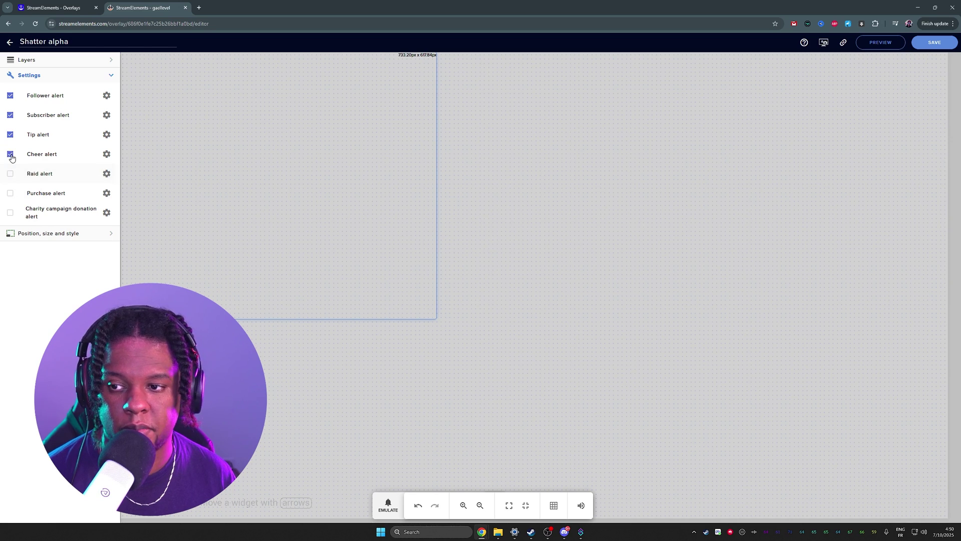
left_click(10, 155)
left_click(10, 134)
left_click(10, 115)
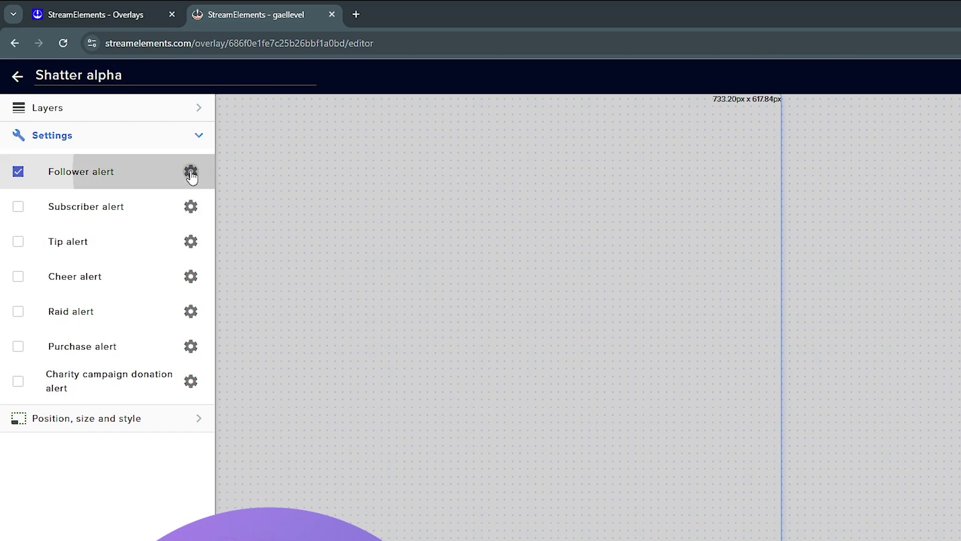
Remove the follower alert's default video and sound and use the uploaded shatter clip instead.
left_click(106, 96)
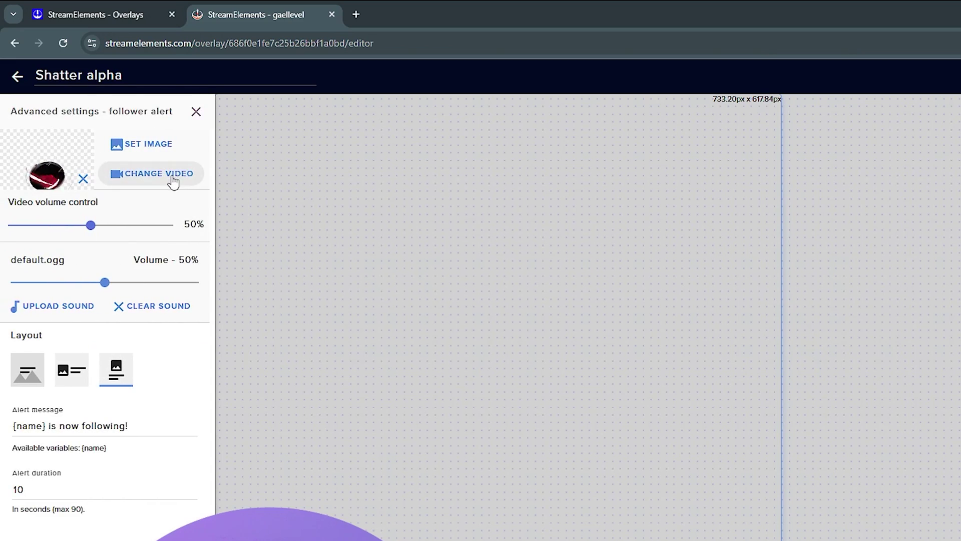
left_click(83, 179)
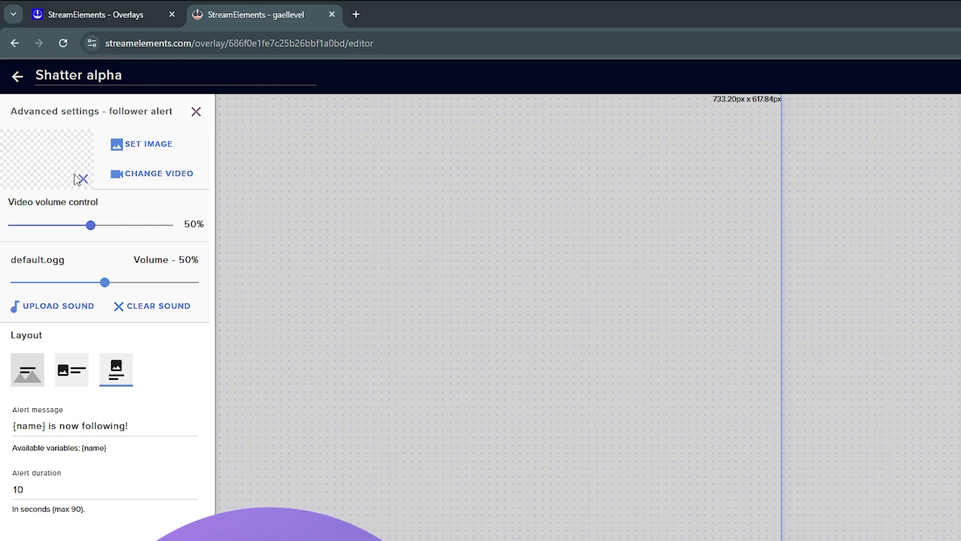
left_click(144, 306)
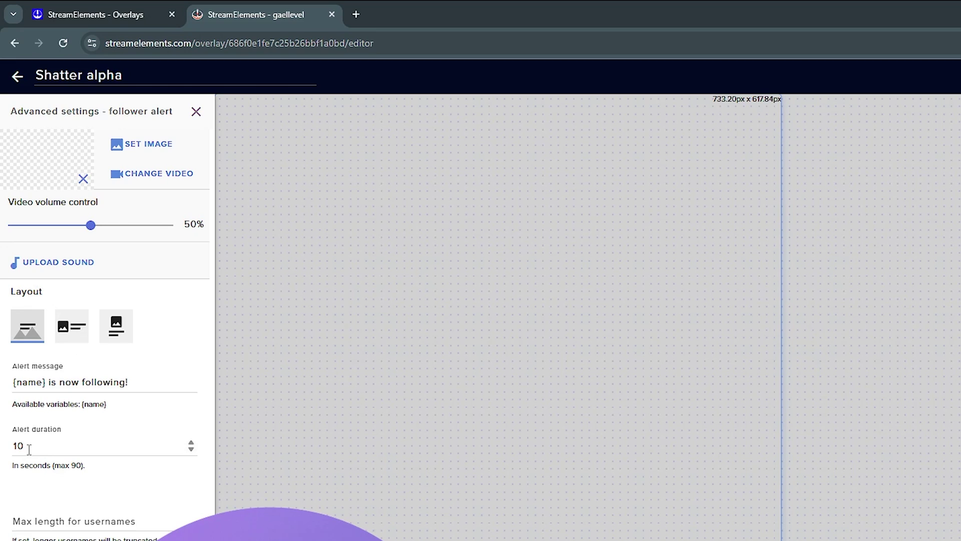
left_click(138, 175)
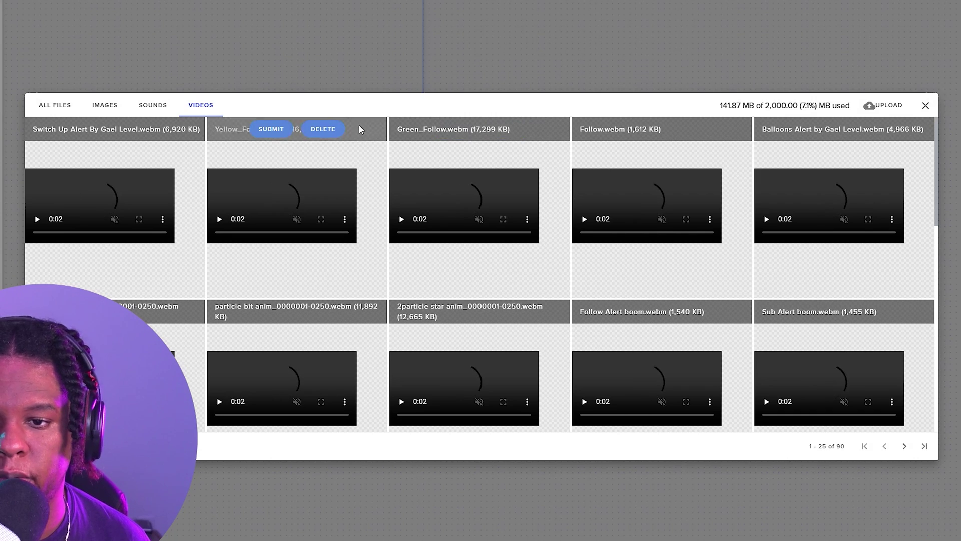
left_click(883, 105)
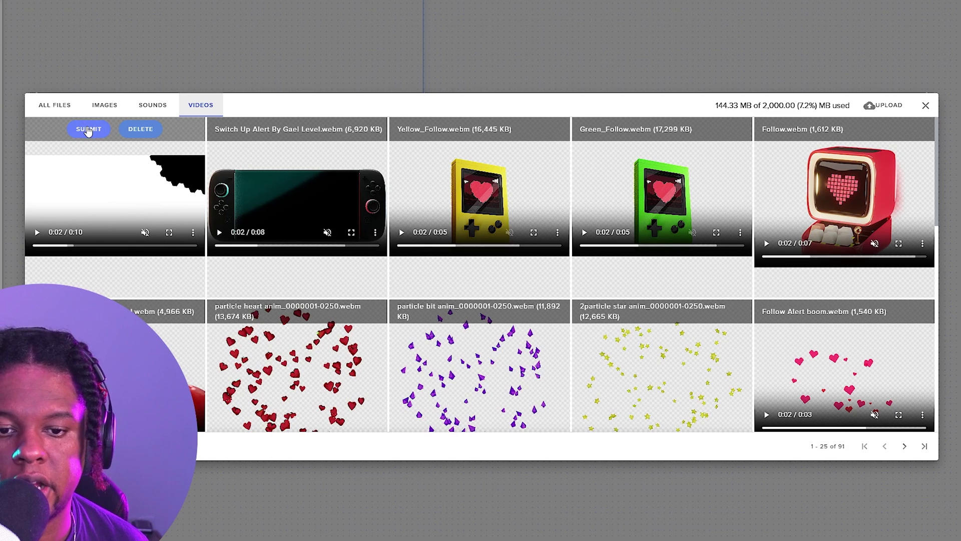
left_click(88, 129)
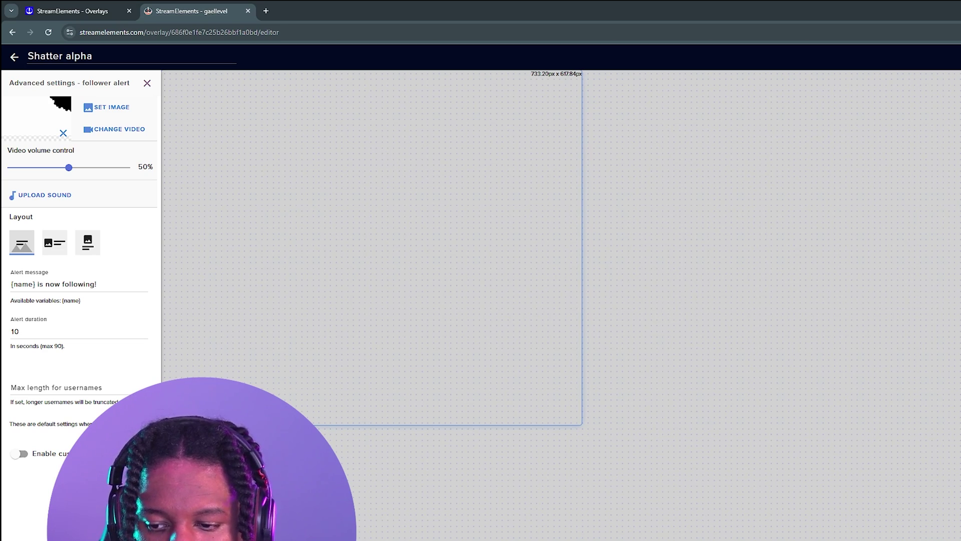
Set the alert box widget's size to 1920×1080.
left_click(147, 84)
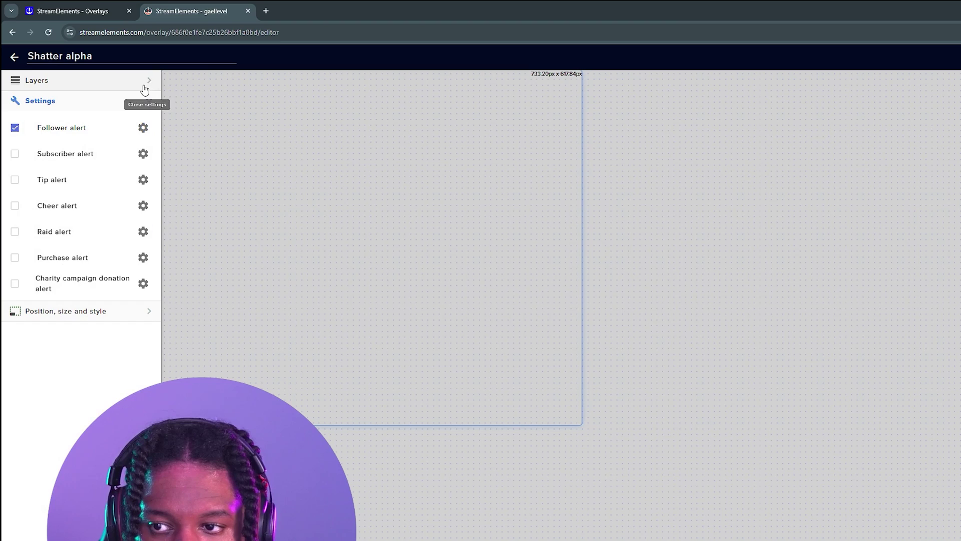
left_click(83, 318)
type("1920")
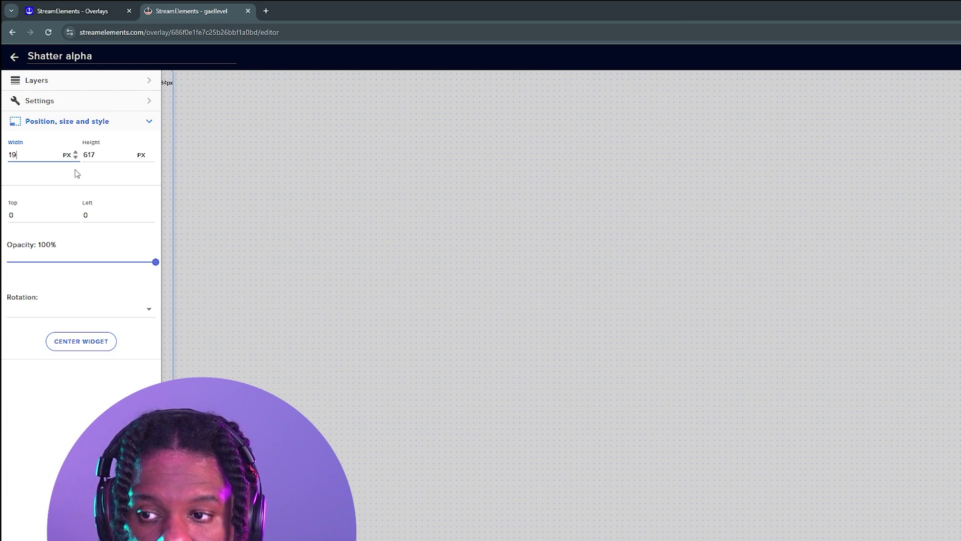
type("1080")
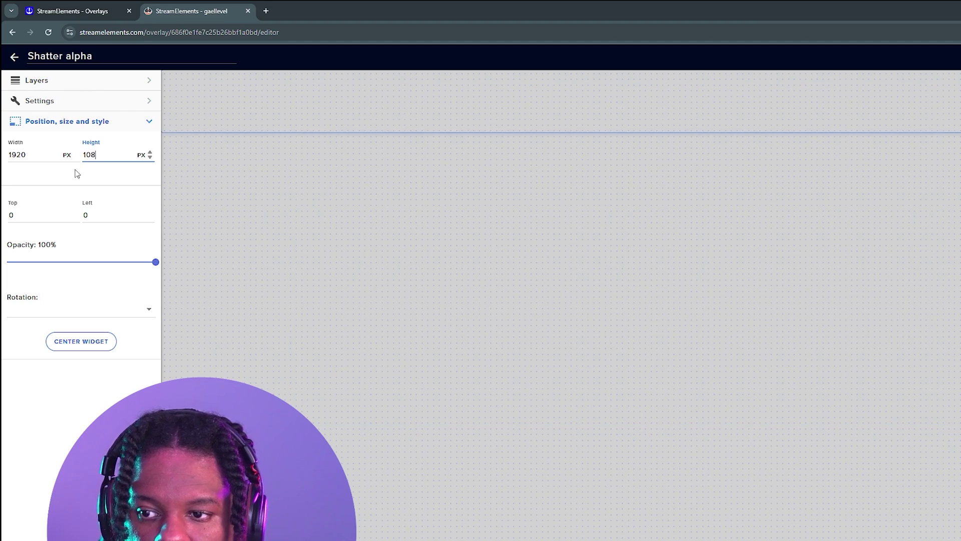
left_click(85, 104)
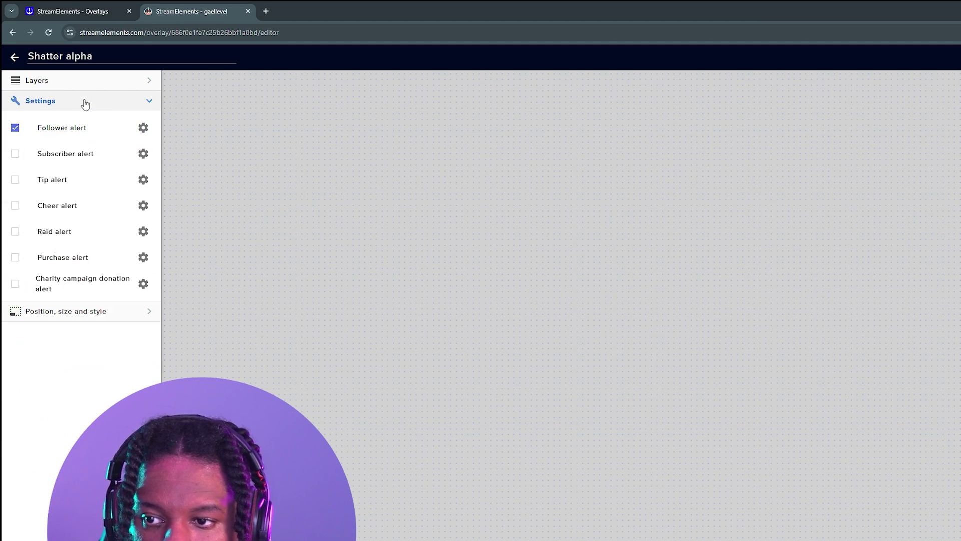
left_click(143, 127)
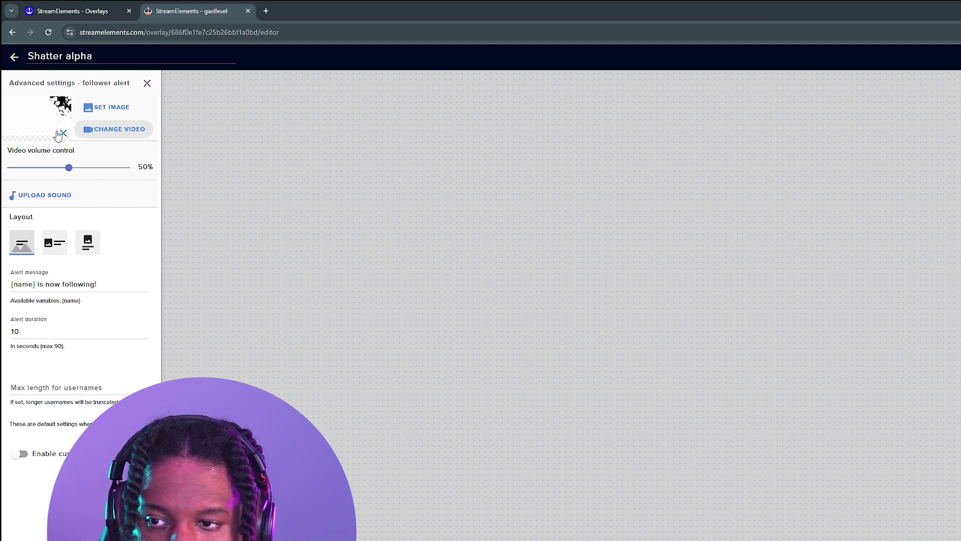
Delete the follower alert's message text and emulate a test follower alert.
left_click(528, 500)
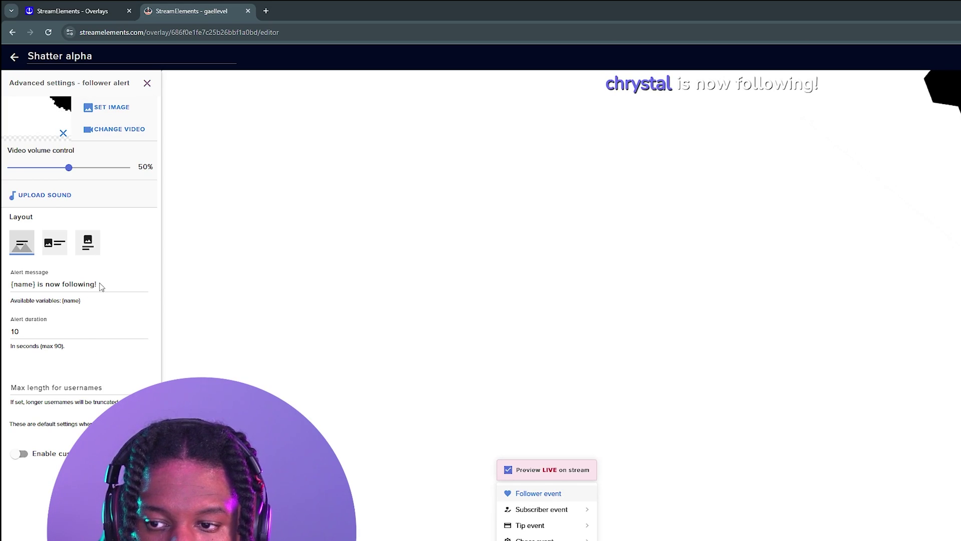
left_click_drag(97, 285, 3, 293)
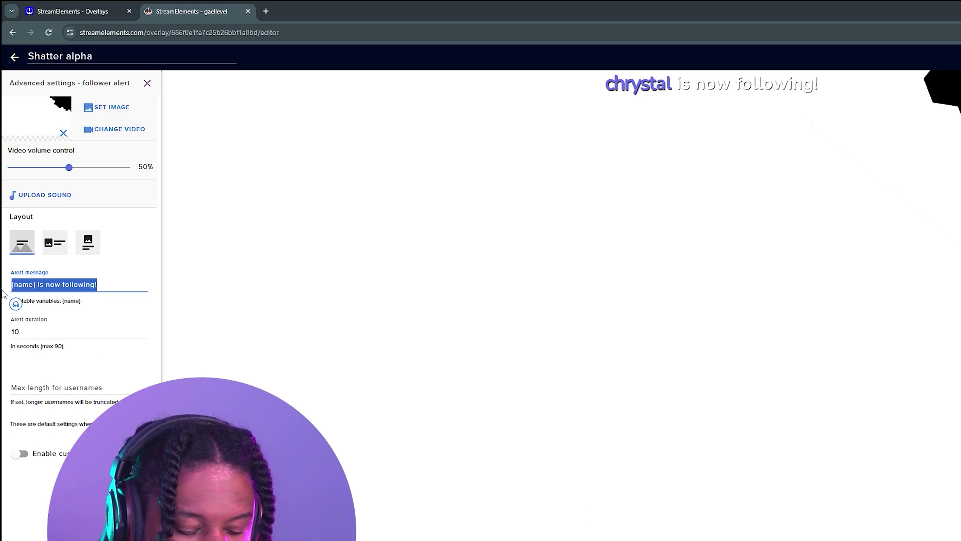
key("BackSpace")
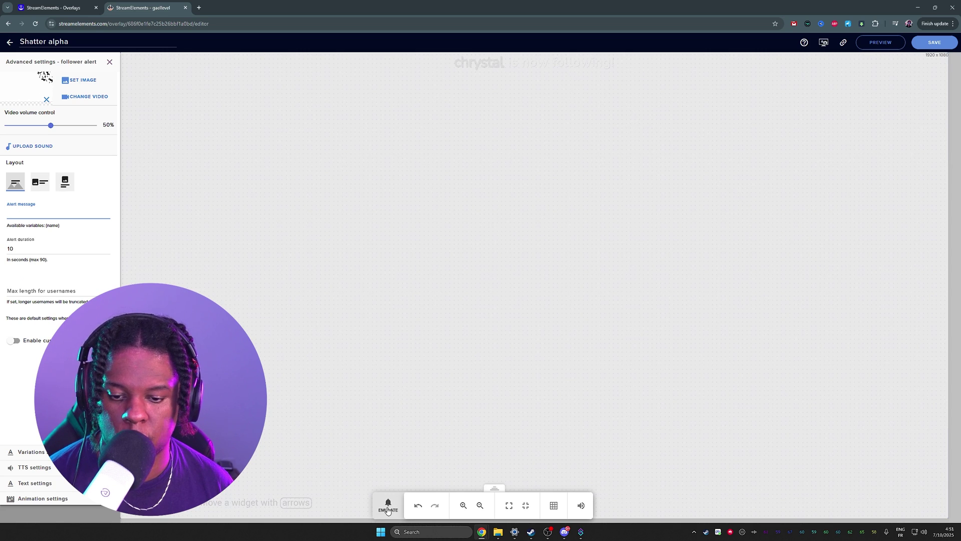
left_click(388, 507)
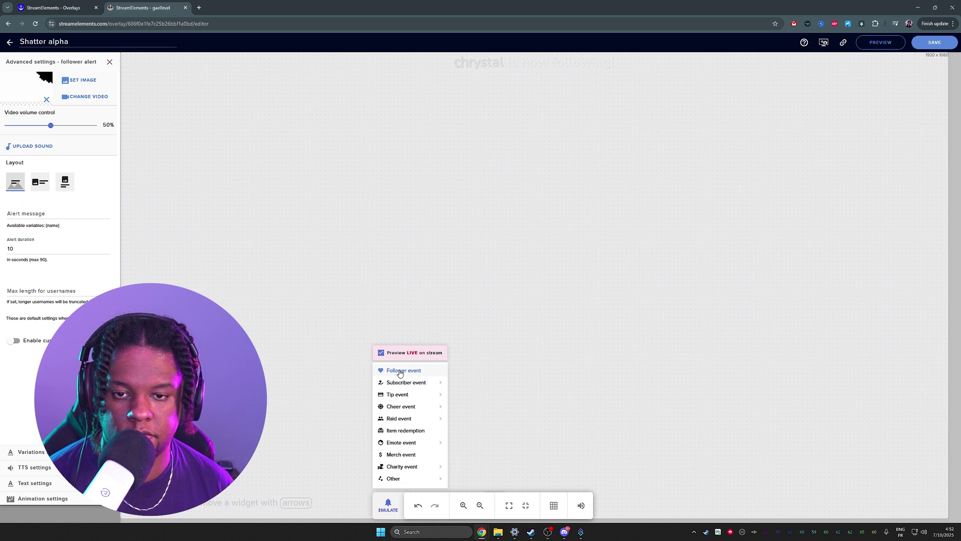
left_click(399, 371)
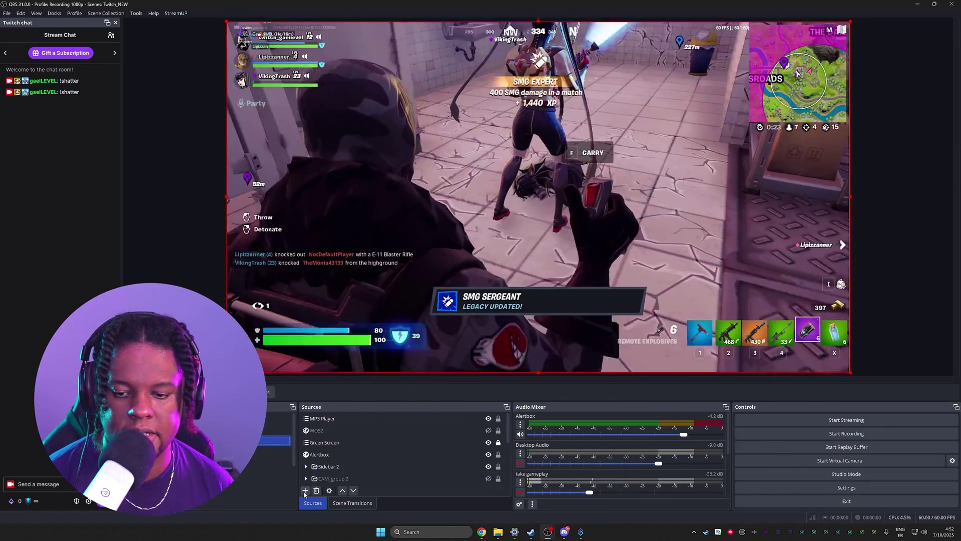
Add a 1920×1080 browser source 'Shatter video browser' loading the pasted StreamElements overlay URL.
left_click(305, 492)
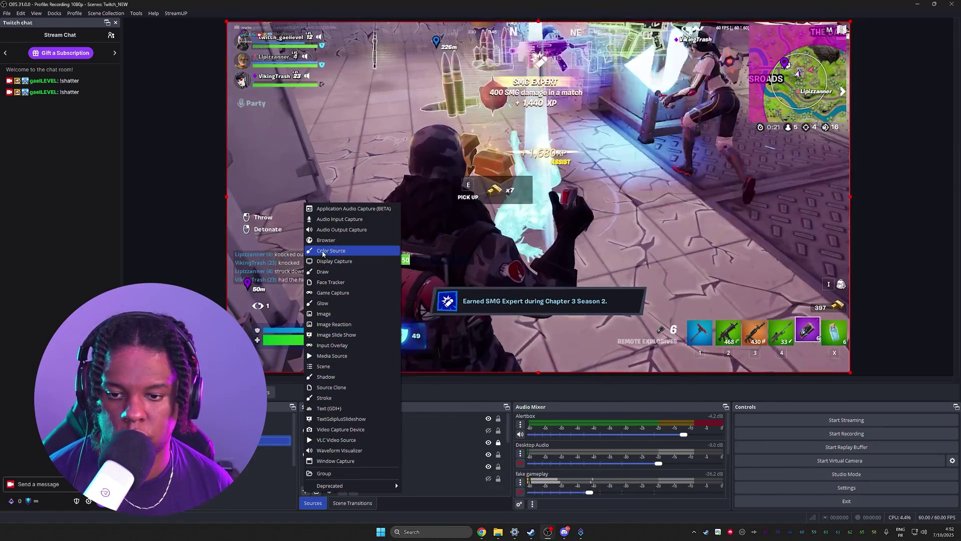
left_click(331, 240)
type("Shat")
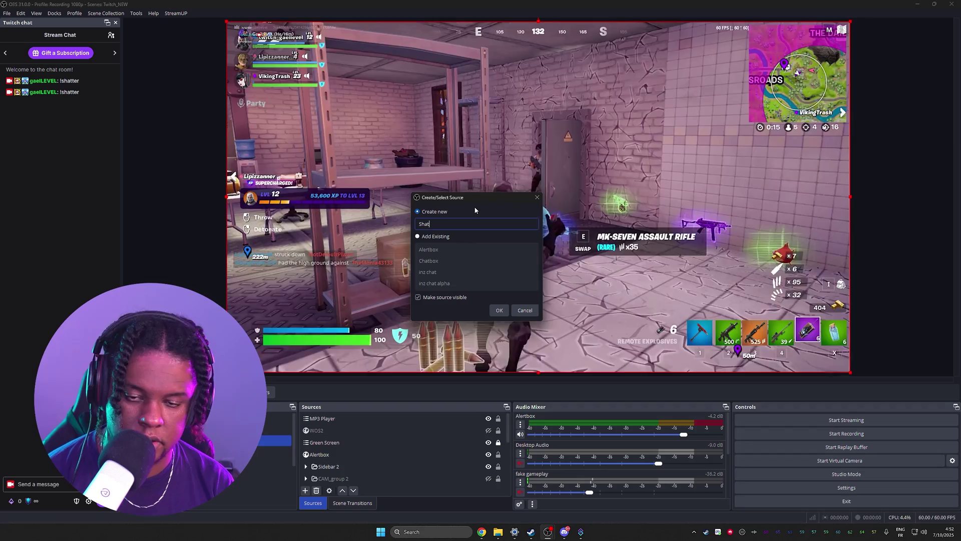
type("ter video rbowe")
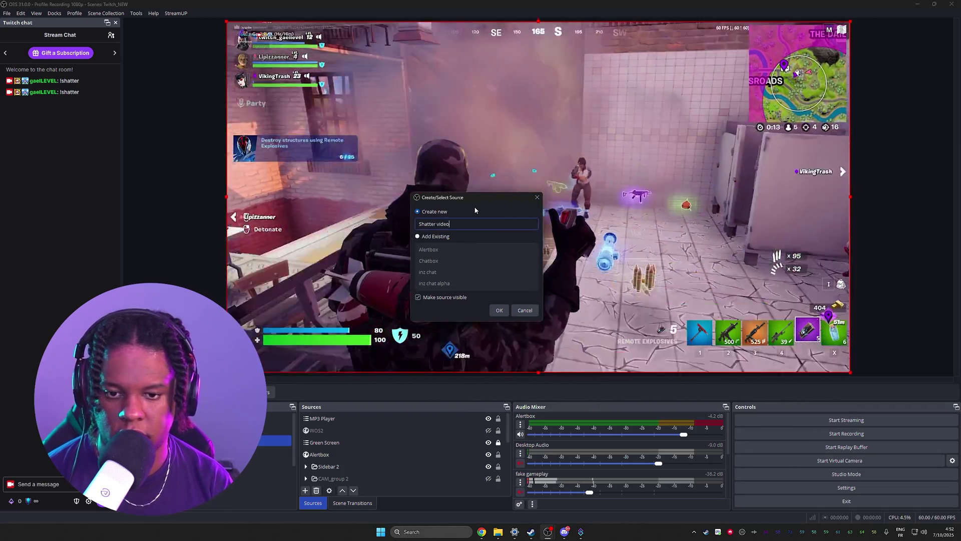
key("BackSpace")
key("BackSpace")
key("BackSpace")
key("BackSpace")
key("BackSpace")
type("browser")
key("Return")
key("Tab")
key("Tab")
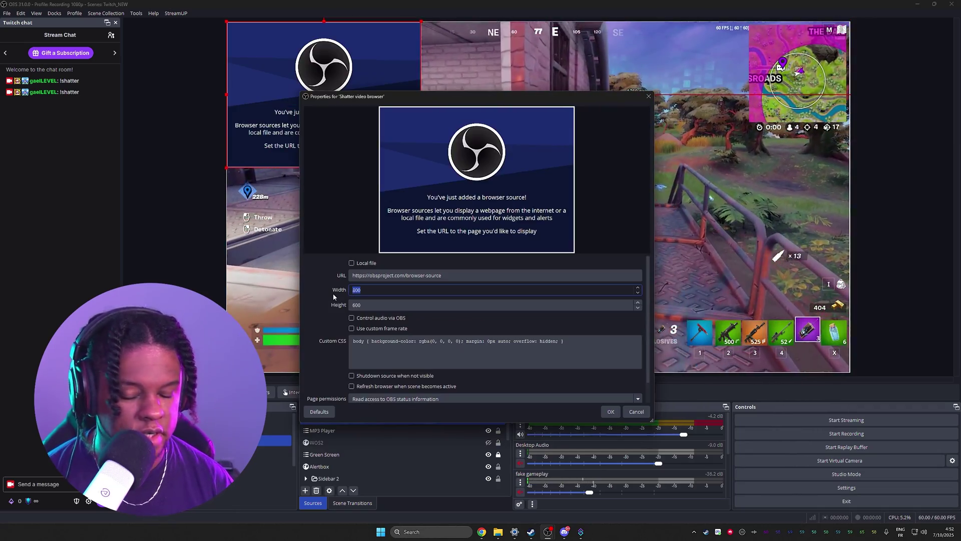
type("1920")
key("Tab")
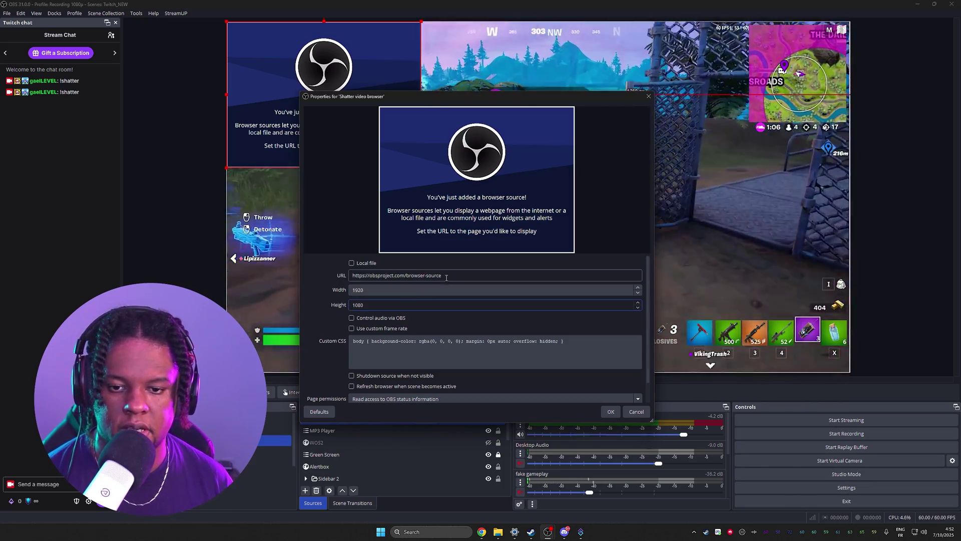
key("ctrl+v")
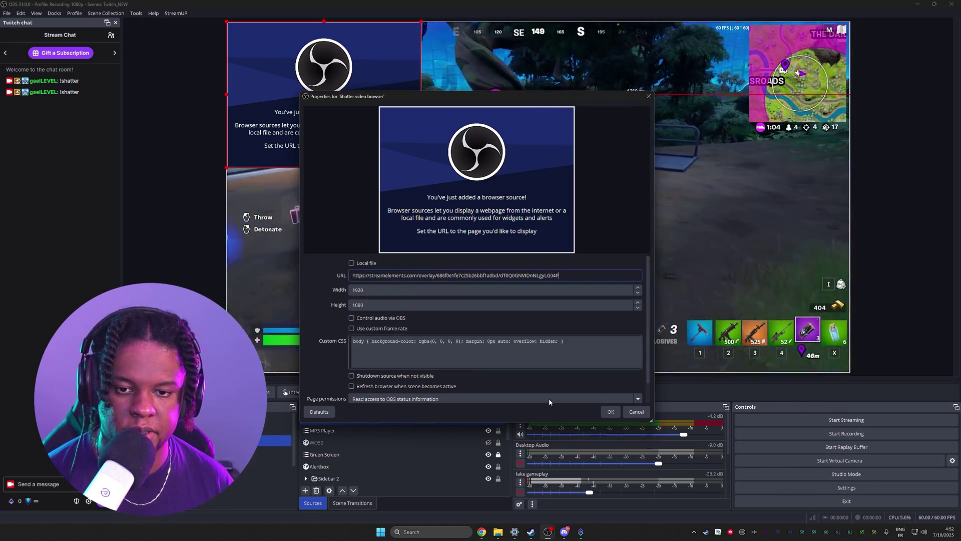
left_click(610, 412)
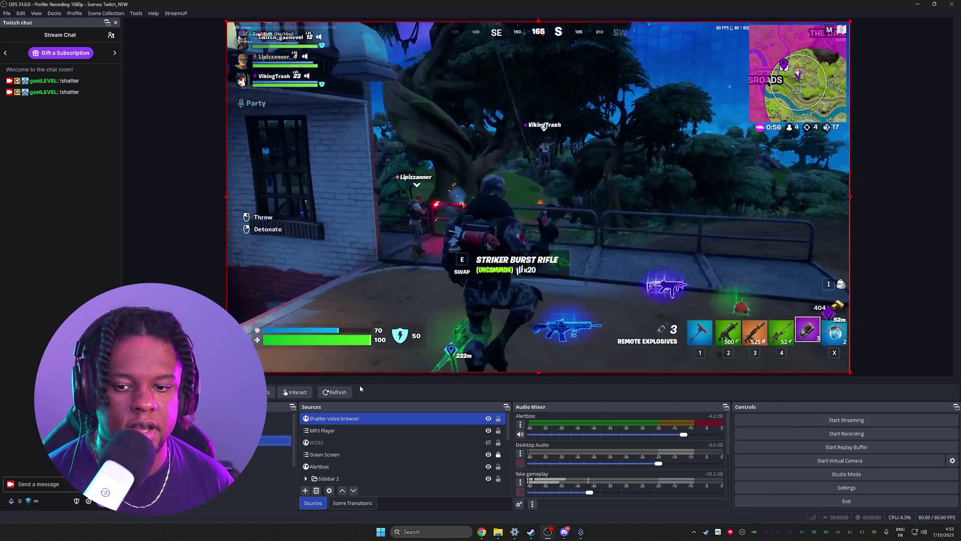
Select CAM_group 2, Green Screen, Shatter video browser and Game_Group, then rename the resulting group.
scroll(345, 451, "down", 2)
left_click(333, 454)
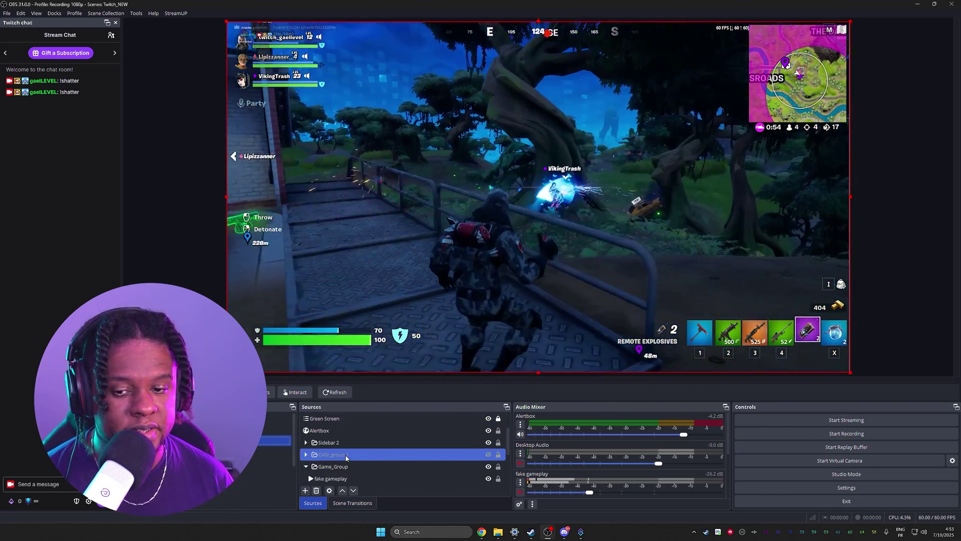
scroll(345, 458, "up", 3)
left_click(345, 455)
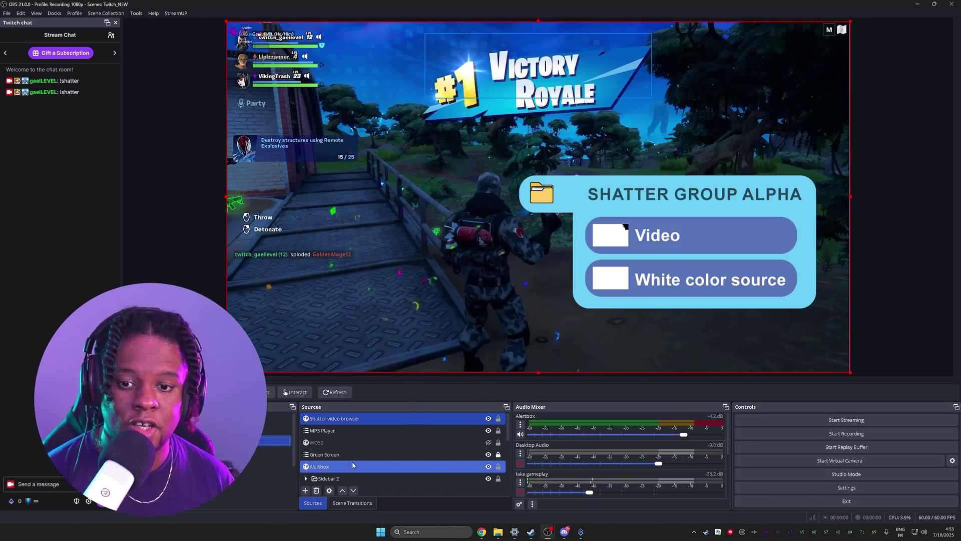
scroll(352, 465, "down", 2)
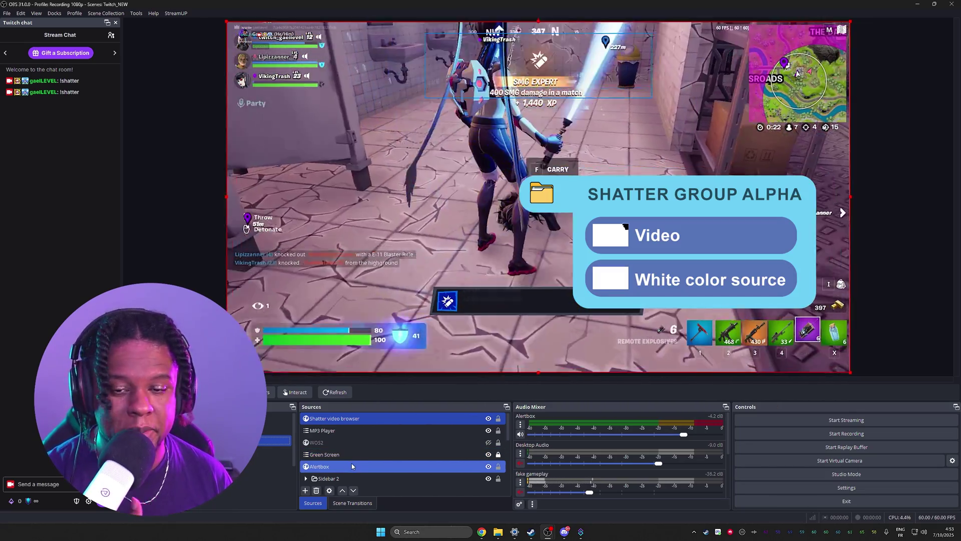
left_click(352, 468)
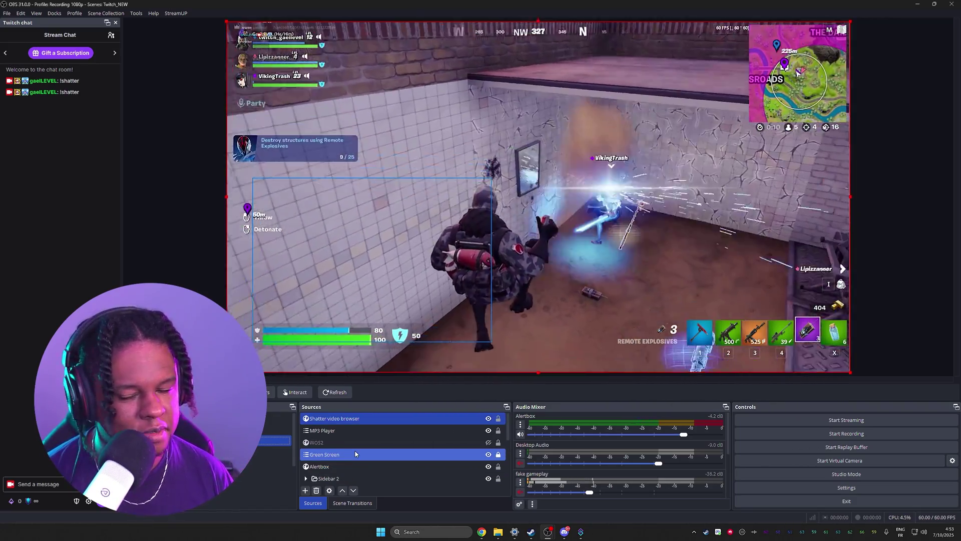
double_click(343, 479)
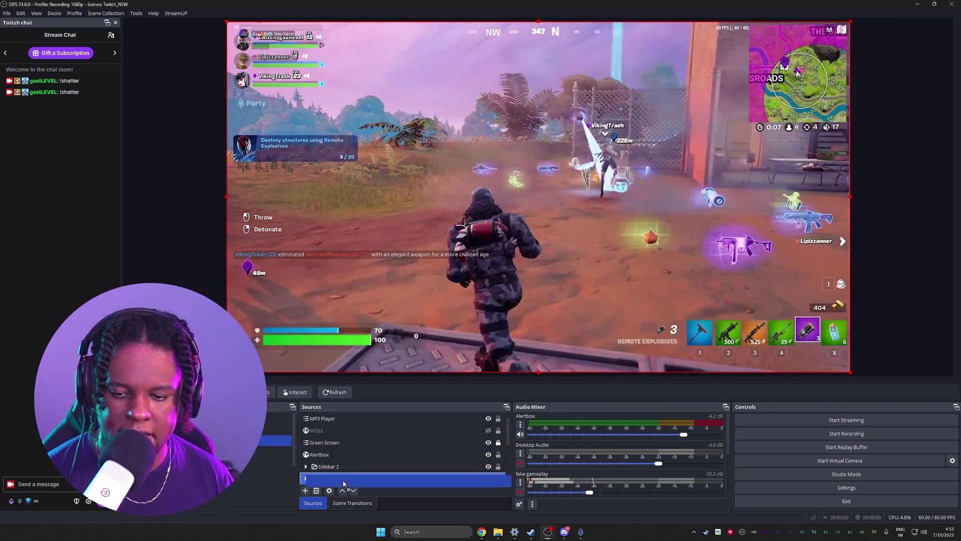
scroll(343, 481, "down", 2)
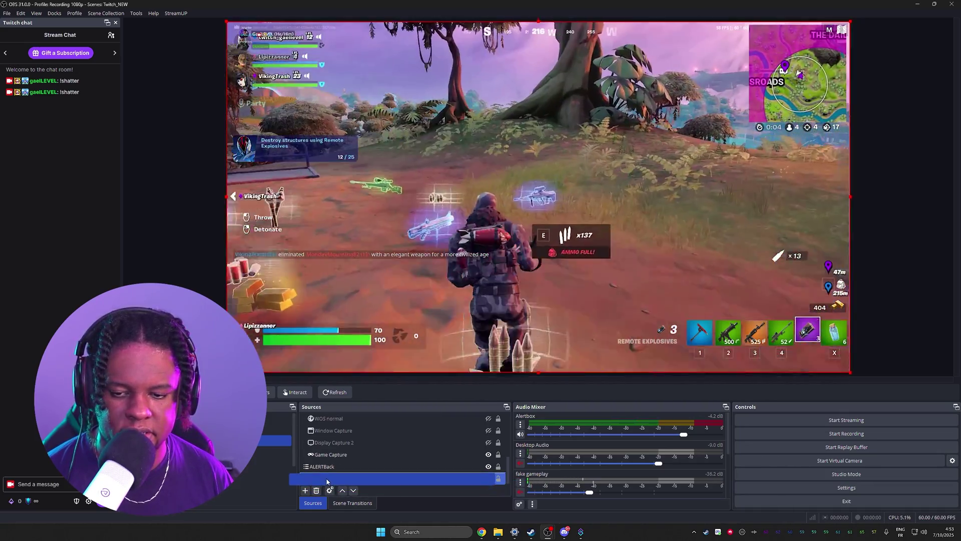
Hide Game_Group to reveal the layers beneath it.
scroll(326, 482, "up", 3)
left_click(489, 432)
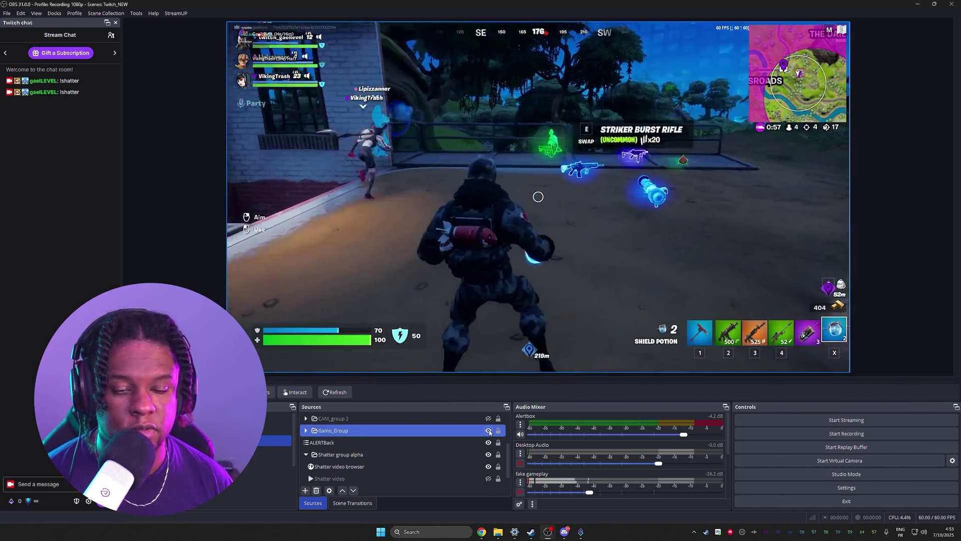
left_click(488, 430)
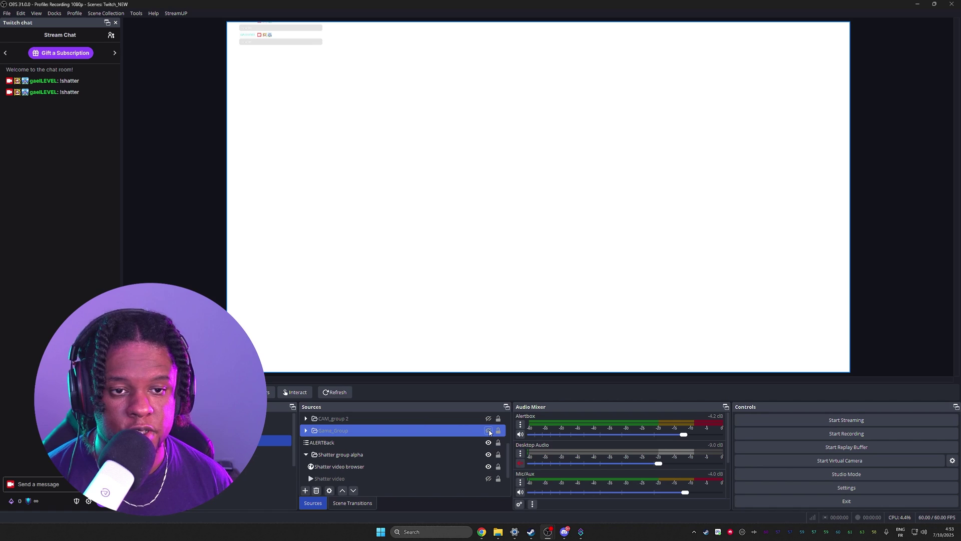
Float the StreamElements editor over OBS and emulate a test follower alert.
left_click(508, 511)
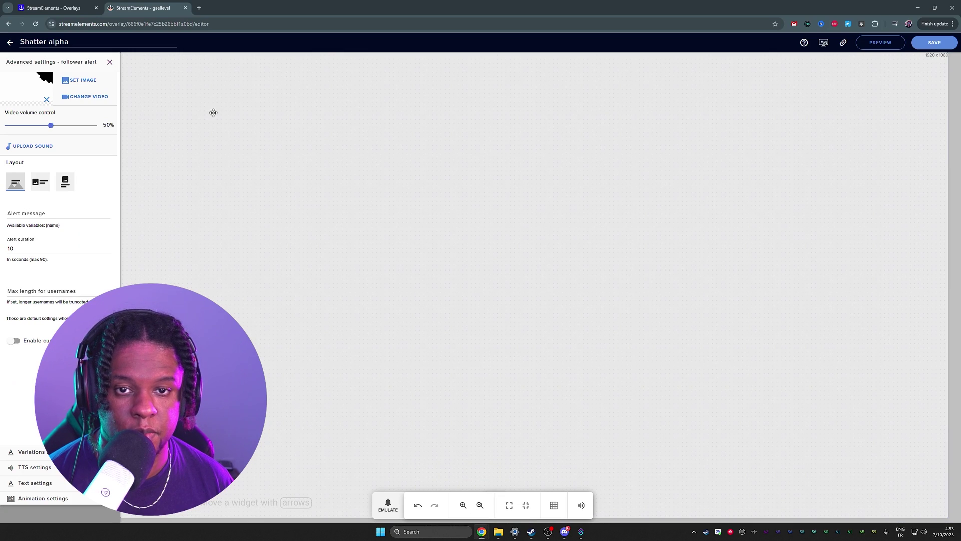
left_click_drag(353, 19, 722, 124)
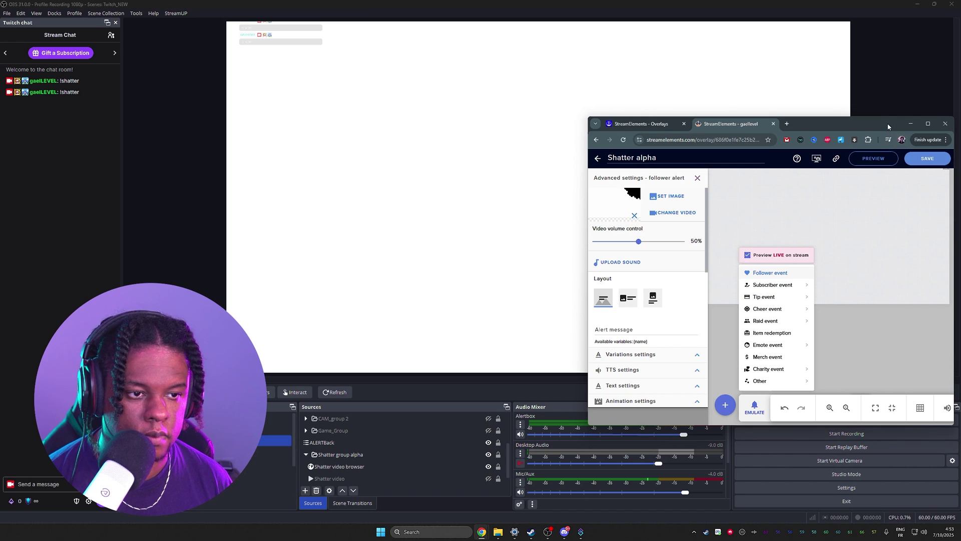
left_click_drag(888, 127, 726, 284)
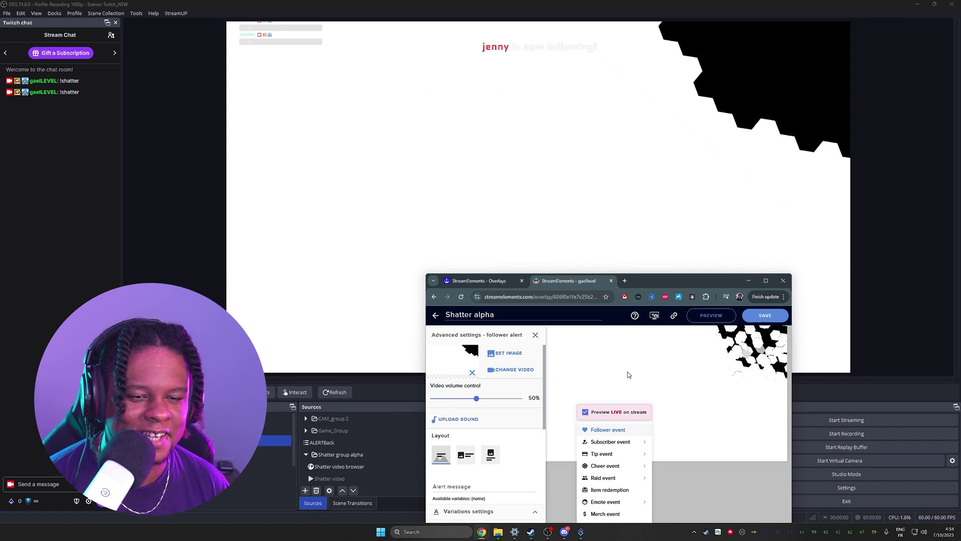
left_click(747, 281)
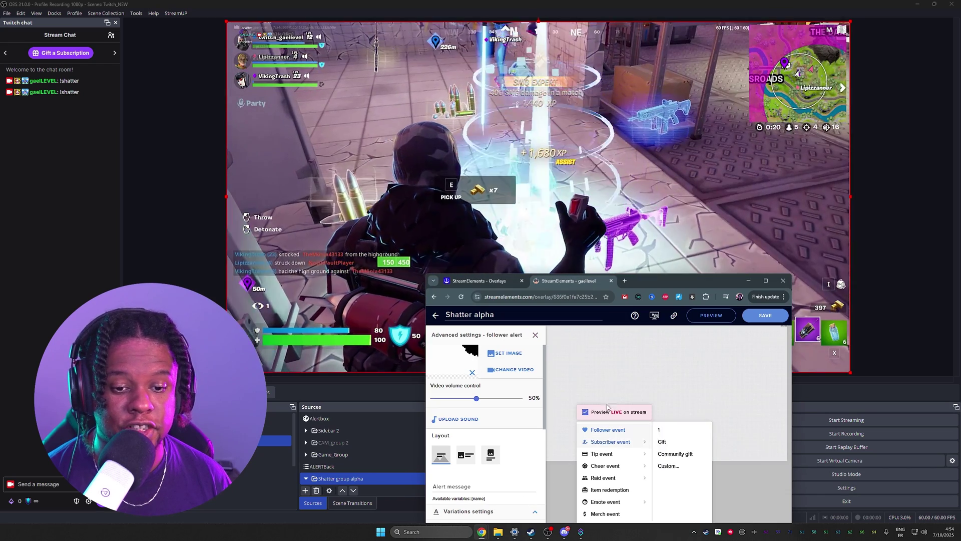
left_click(601, 434)
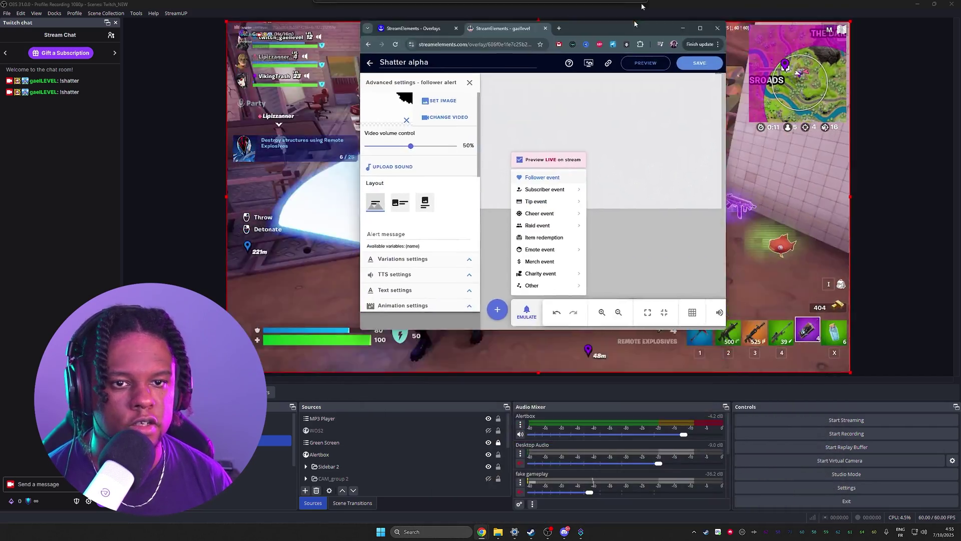
Create a new 1080p StreamElements overlay containing an Alert Box widget.
double_click(665, 21)
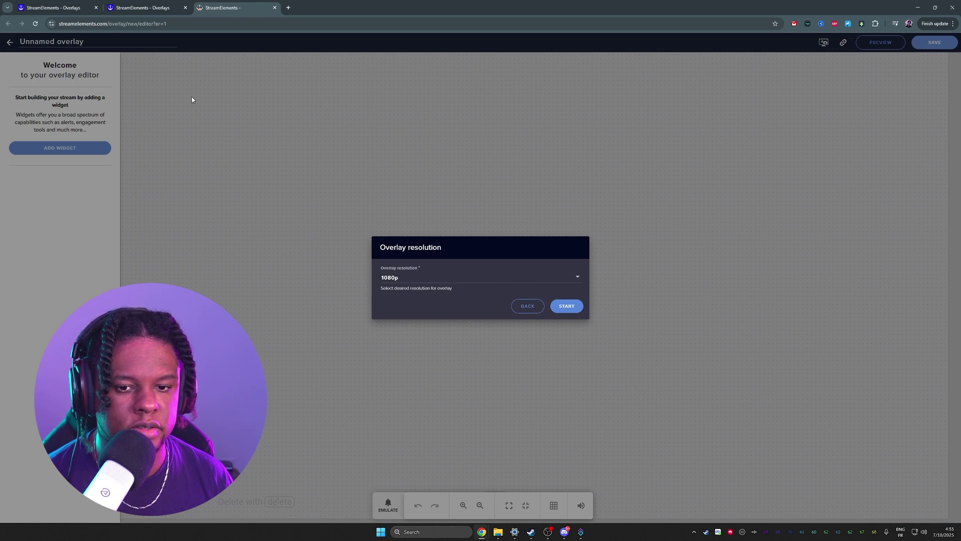
left_click(567, 306)
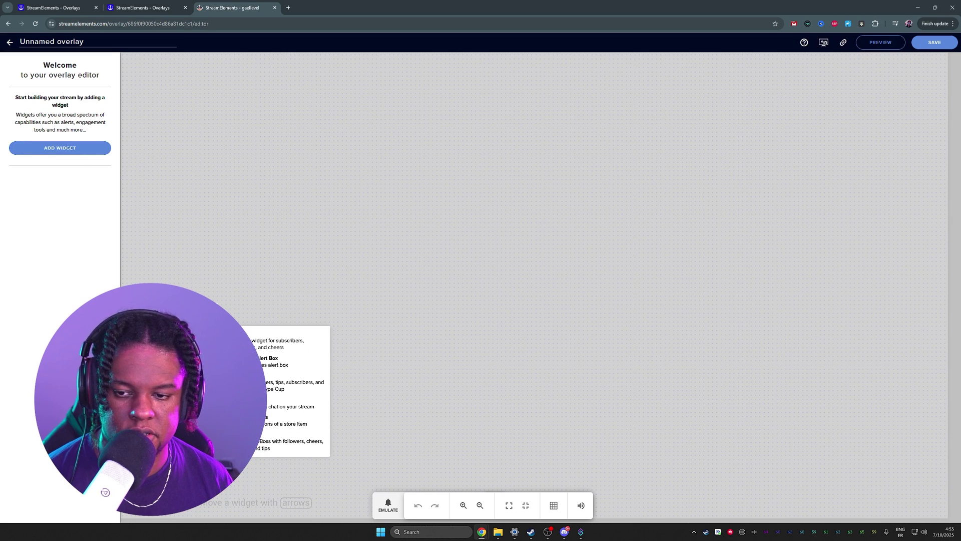
left_click(266, 343)
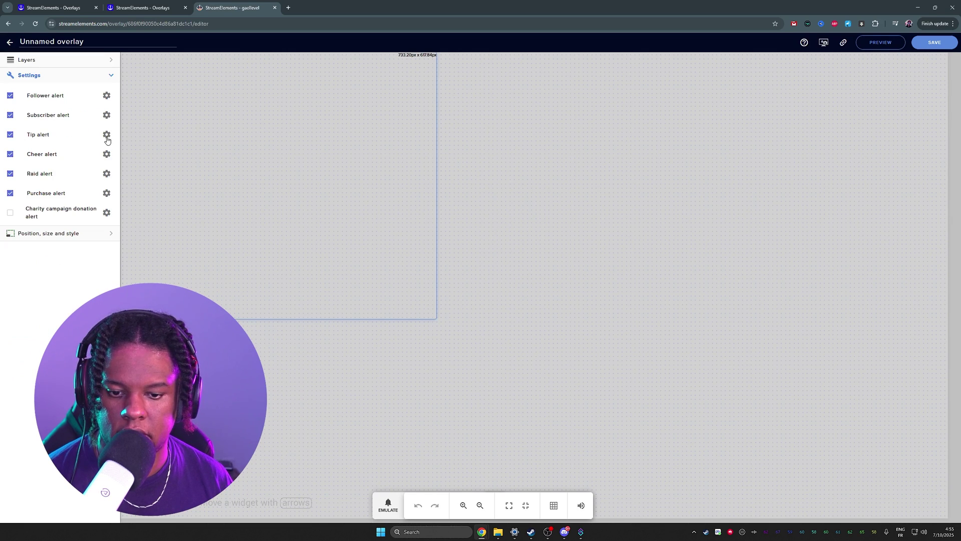
Open the test events list, save the 'Alert test (delete)' overlay, and return to OBS.
left_click(389, 507)
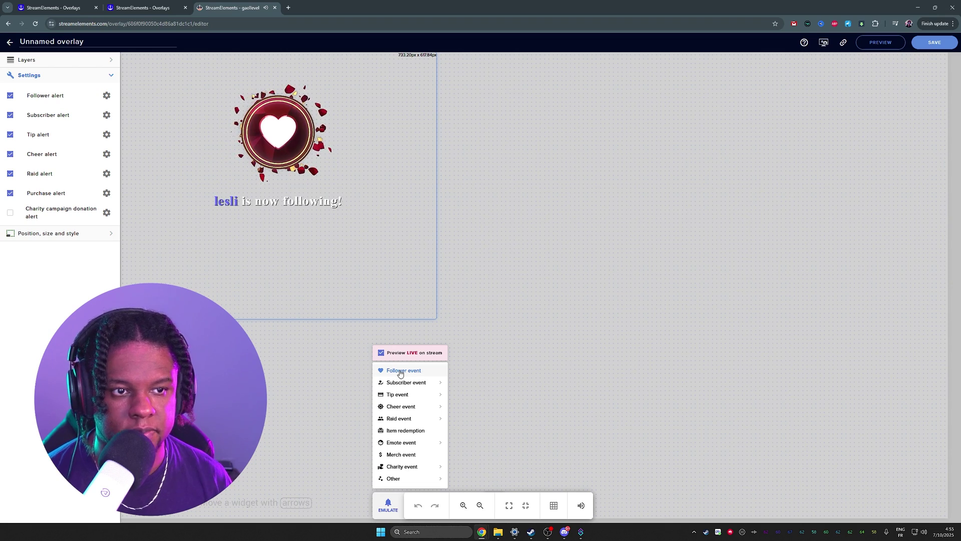
left_click(935, 43)
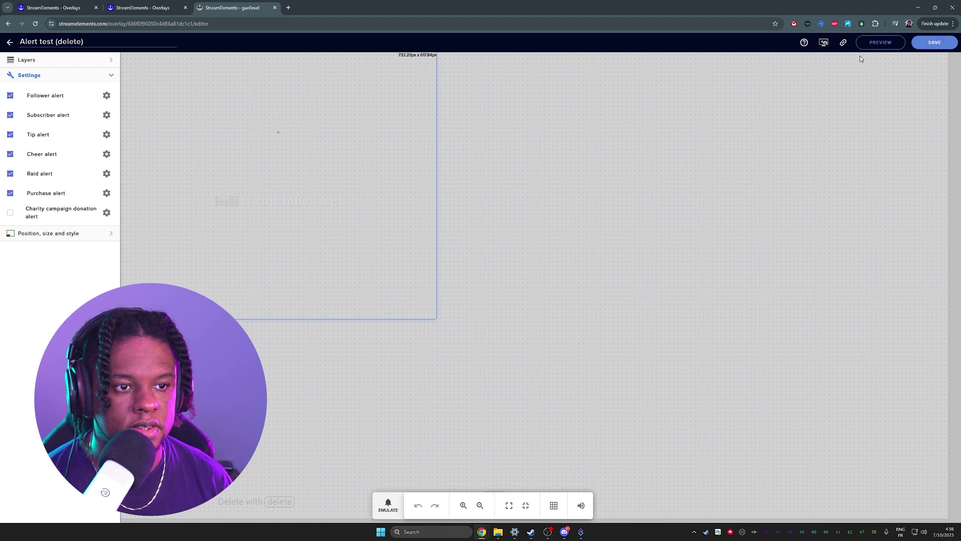
left_click(548, 532)
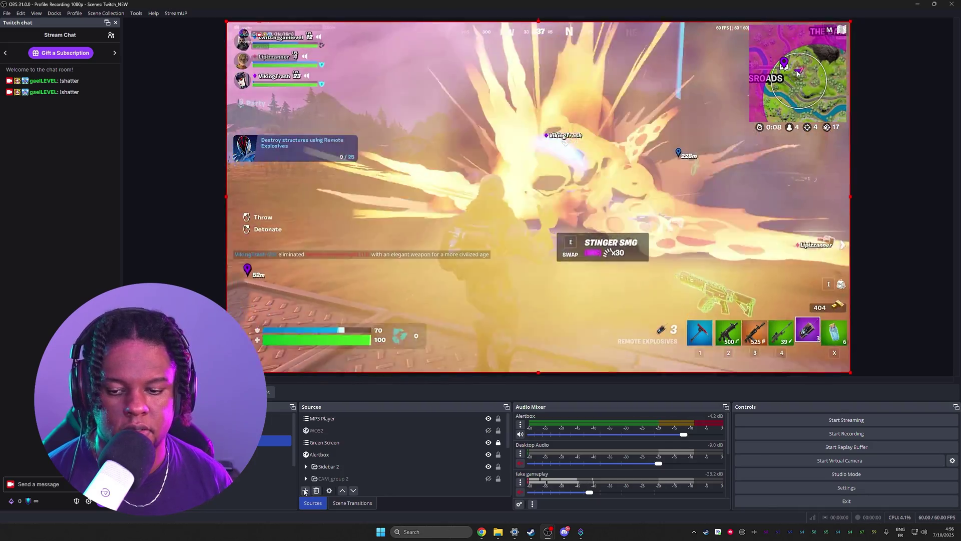
Add the 'Alert behind shatter' browser source and confirm its properties.
left_click(304, 491)
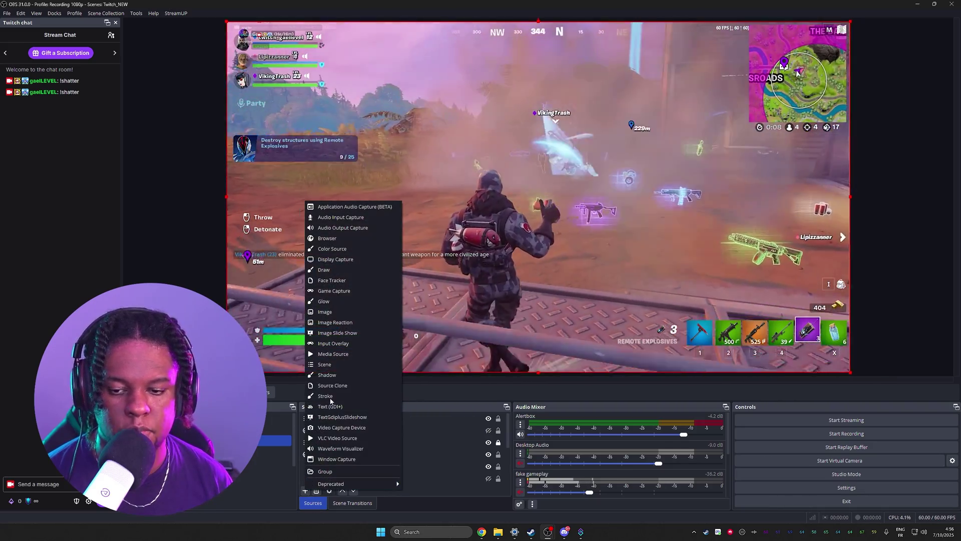
left_click(328, 238)
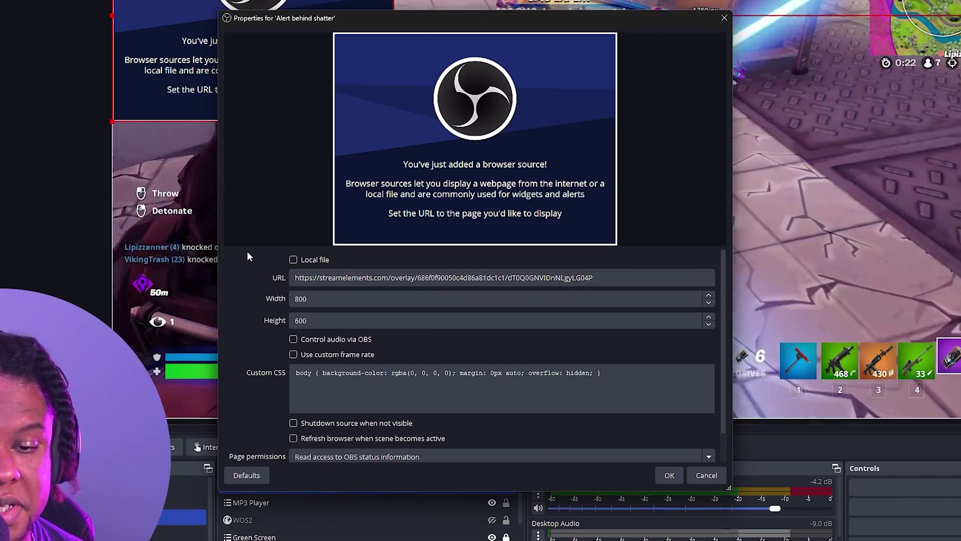
left_click(669, 475)
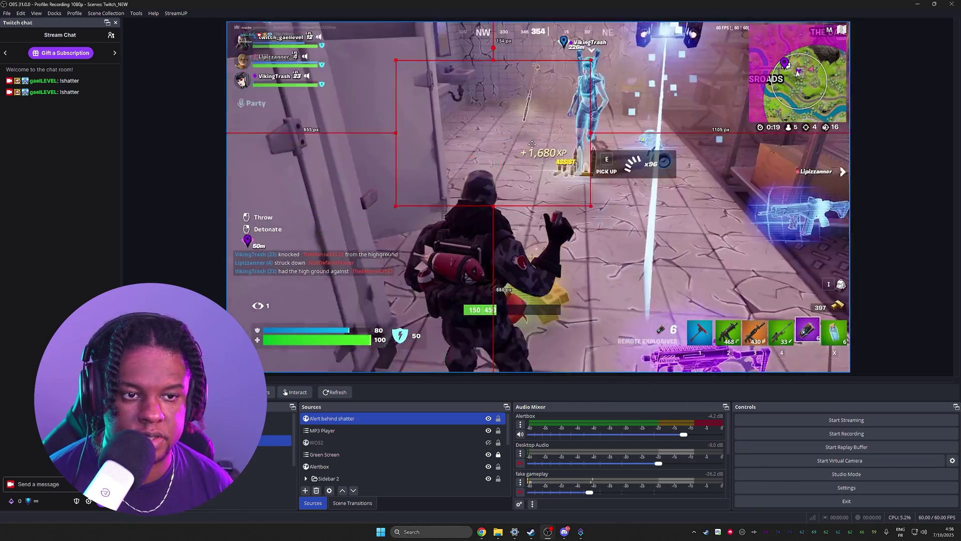
Move 'Alert behind shatter' below Game_Group, then open StreamElements' test alert events list.
left_click_drag(338, 419, 343, 478)
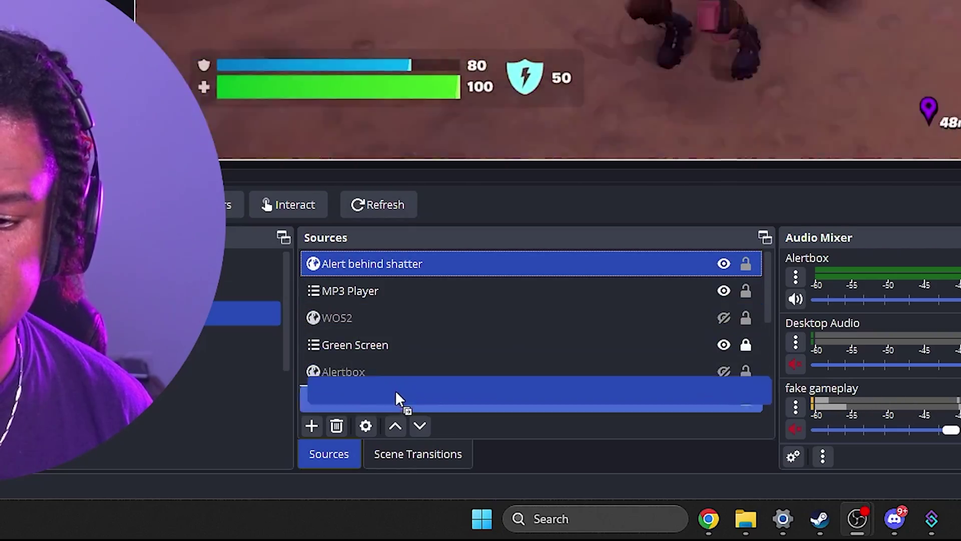
left_click_drag(395, 393, 480, 291)
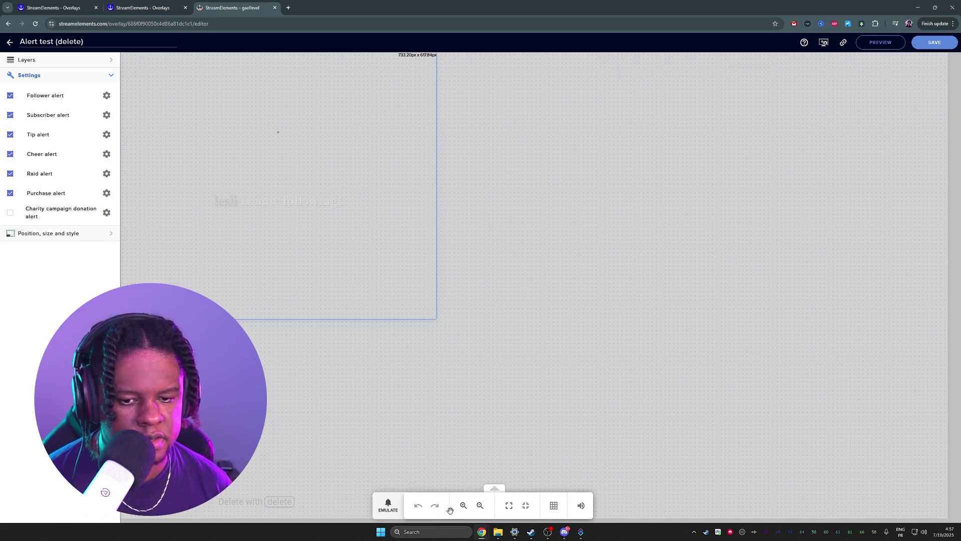
left_click_drag(491, 8, 431, 131)
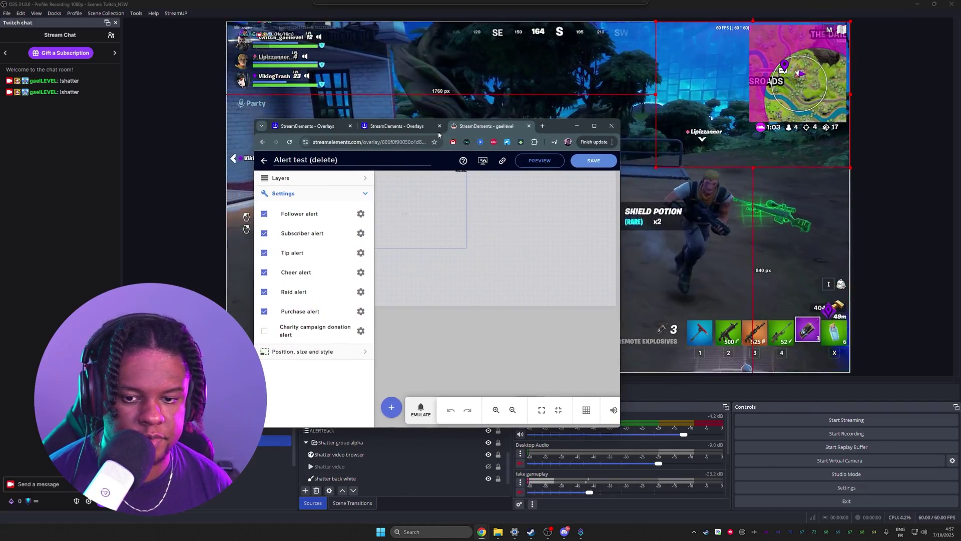
left_click(420, 409)
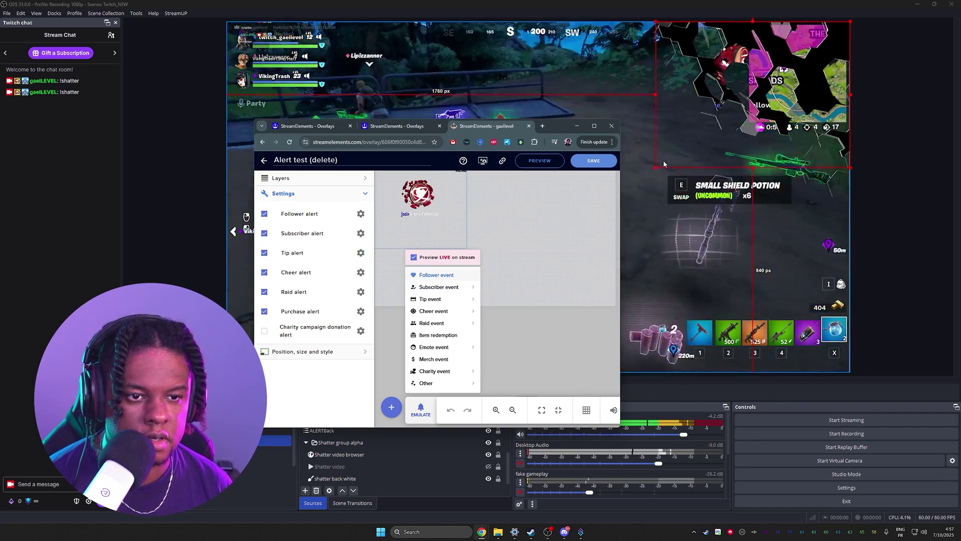
Emulate a follower alert and shift the alert box slightly right in the preview.
left_click(728, 103)
left_click_drag(727, 103, 756, 94)
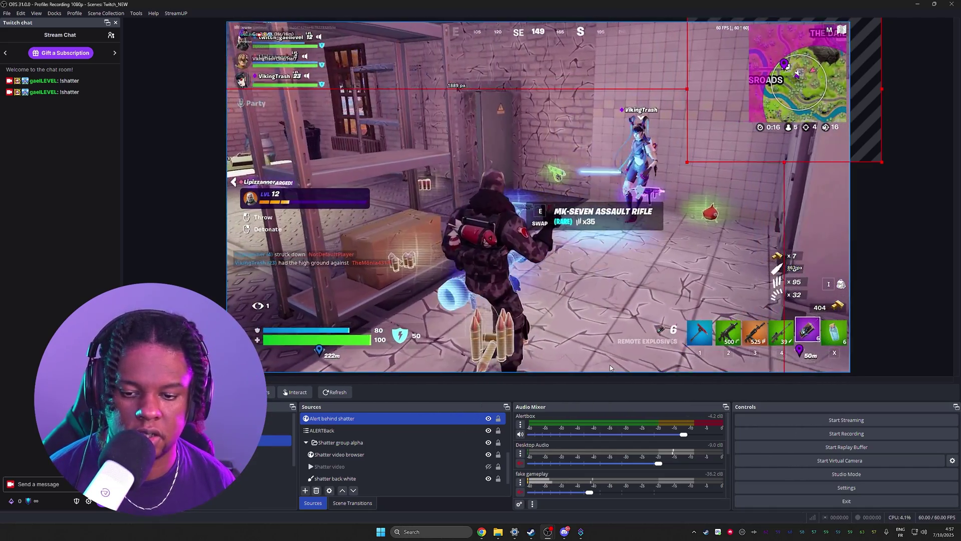
left_click(278, 429)
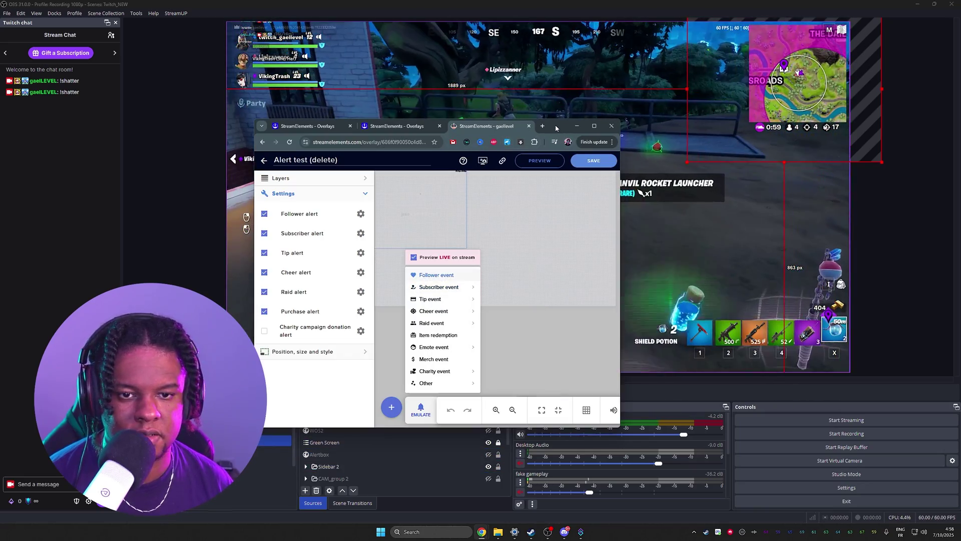
left_click_drag(555, 125, 371, 194)
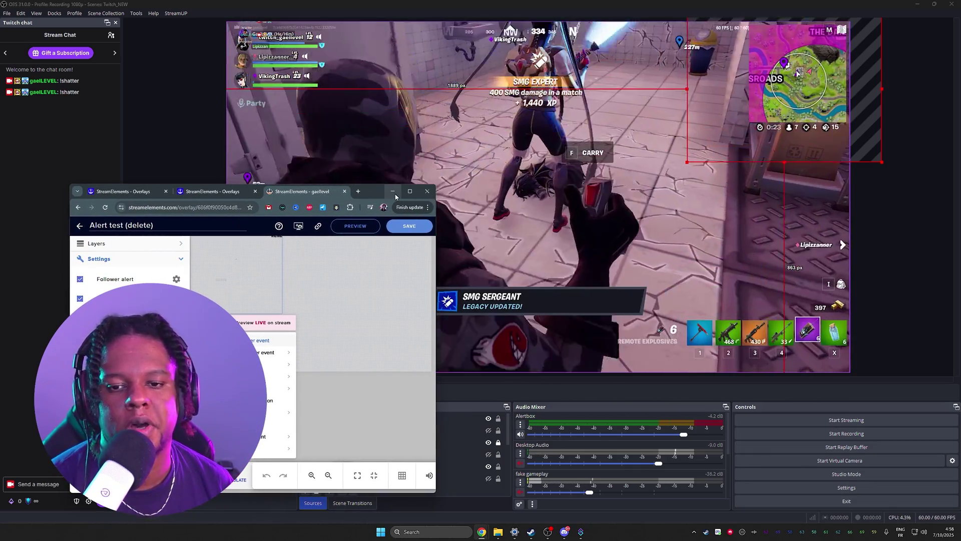
Minimize the StreamElements editor and switch to the FULL webcam scene.
left_click(392, 191)
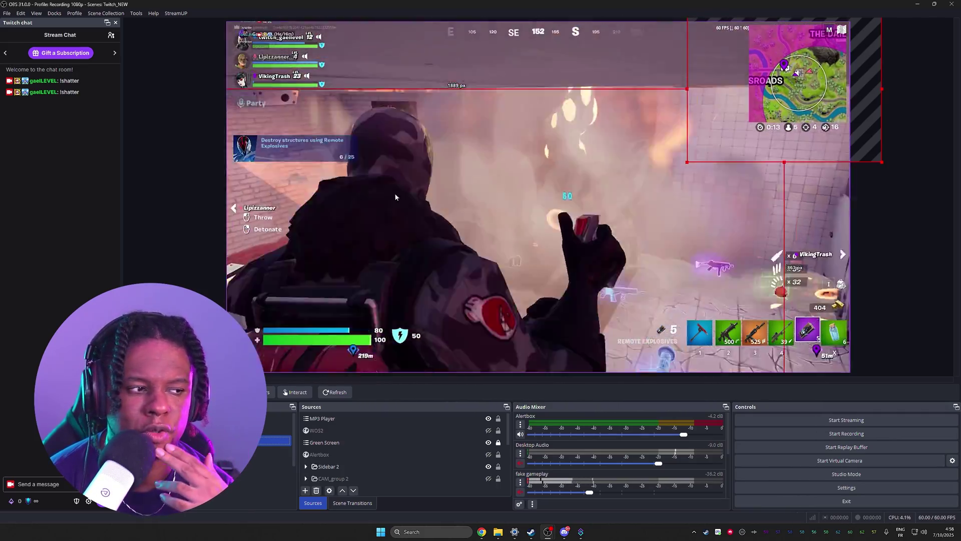
scroll(308, 471, "down", 2)
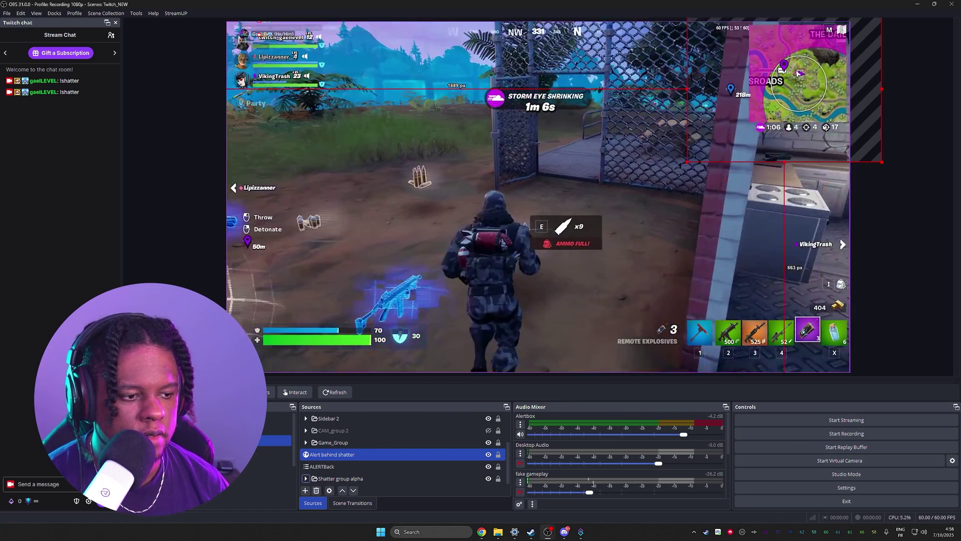
left_click(132, 428)
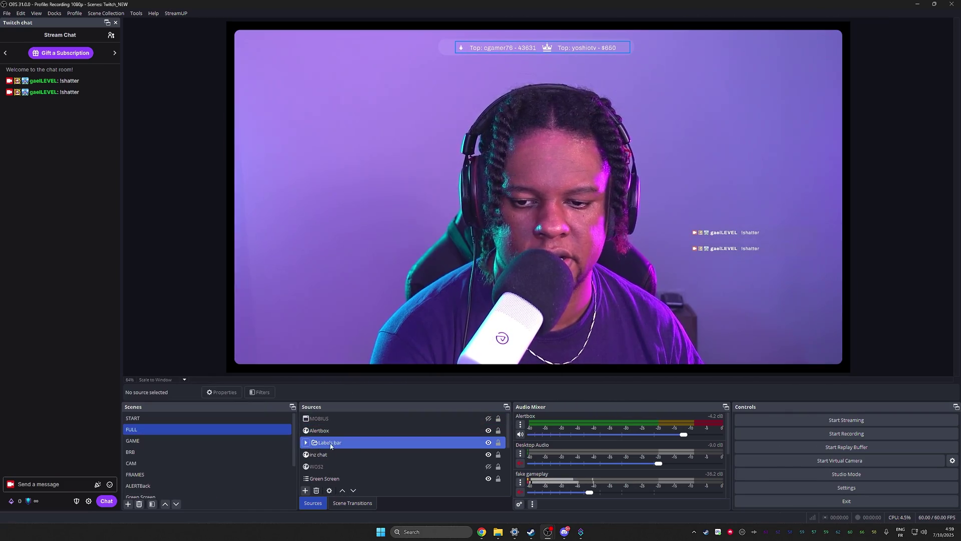
Disable the existing Advanced Mask filter on CAM_group in the FULL scene.
scroll(330, 445, "down", 3)
left_click(330, 444)
left_click(259, 392)
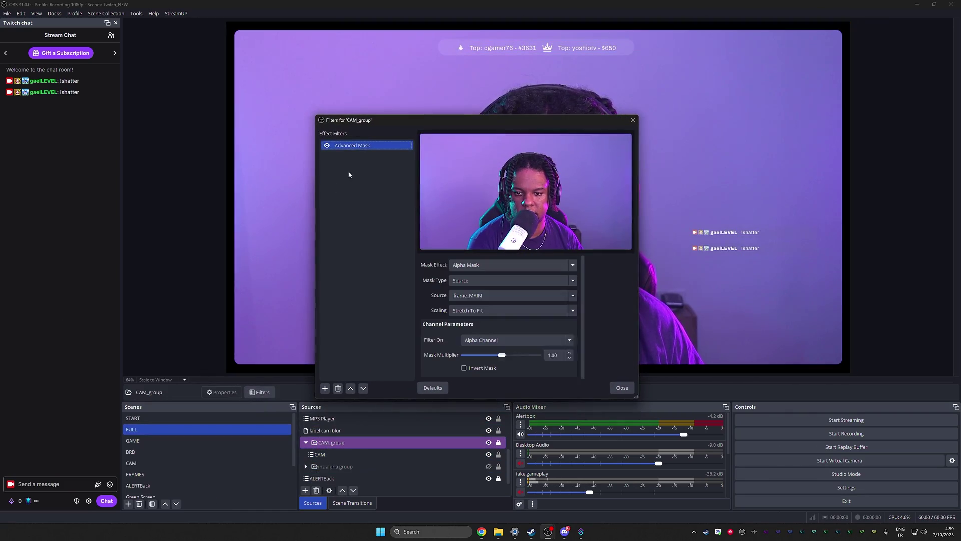
left_click(327, 145)
left_click_drag(350, 120, 124, 83)
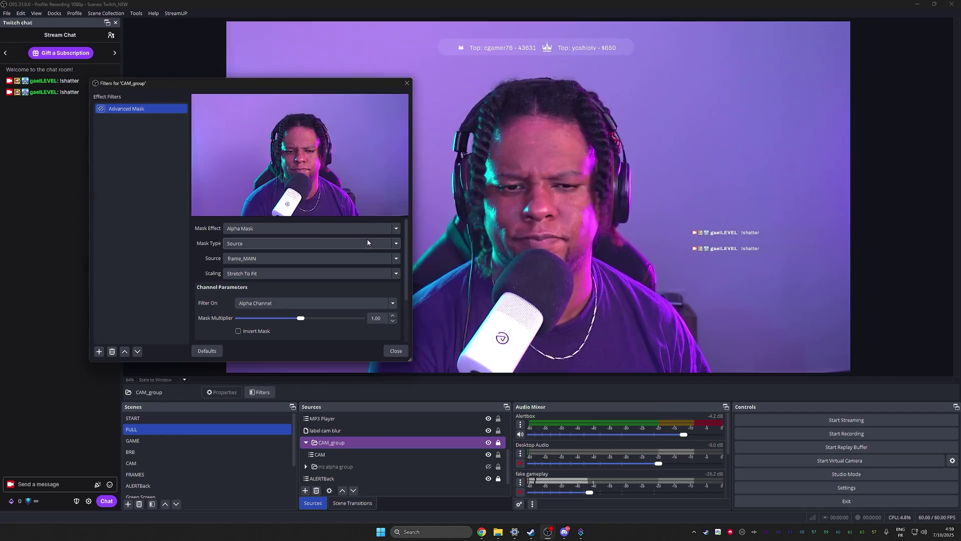
left_click(396, 350)
Copy the Shatter Advanced Mask filter from Game_Group in the GAME scene.
left_click(172, 440)
left_click(369, 456)
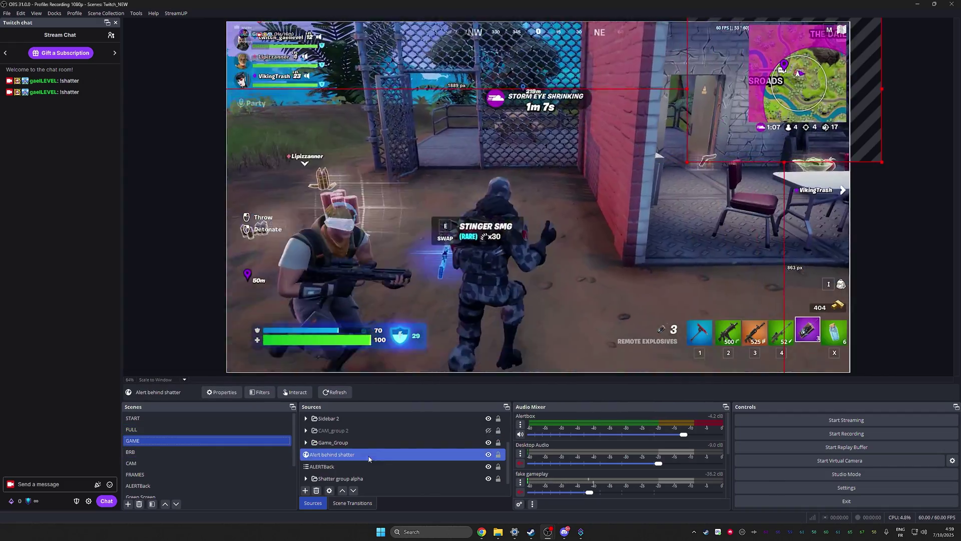
left_click(333, 442)
left_click(260, 391)
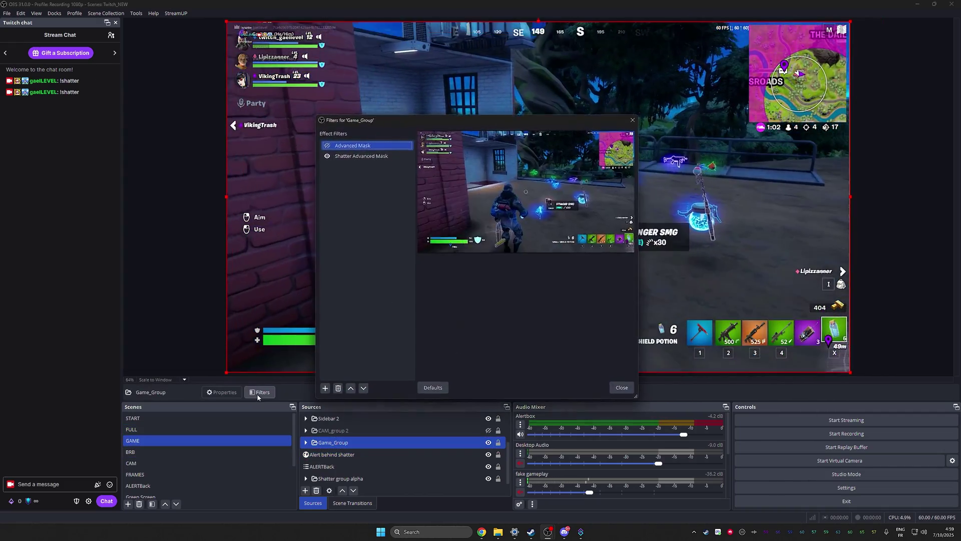
left_click(360, 155)
right_click(353, 156)
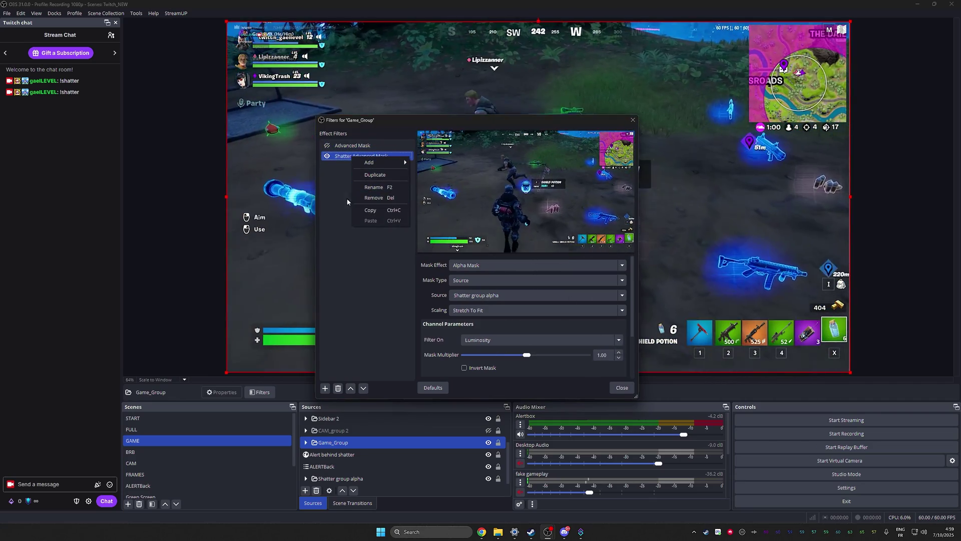
left_click(370, 210)
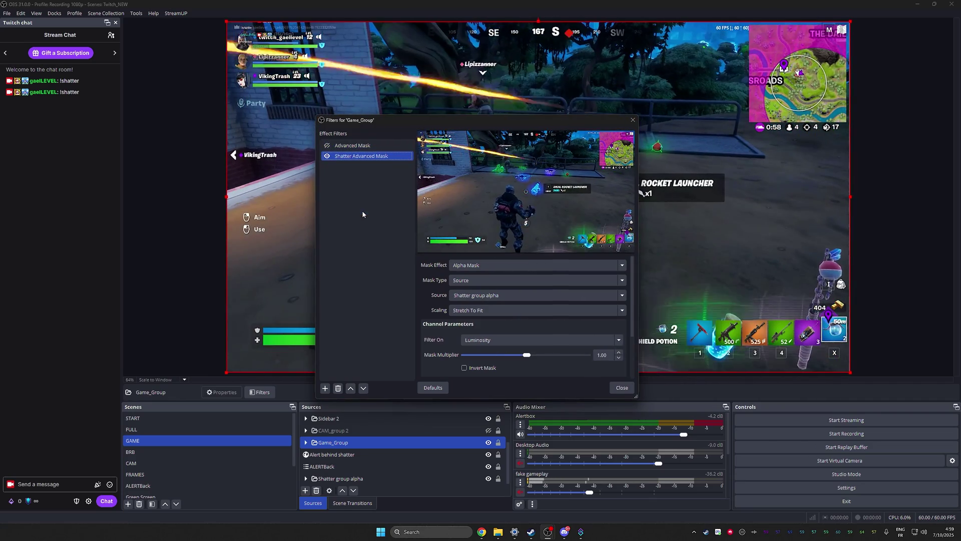
left_click(621, 387)
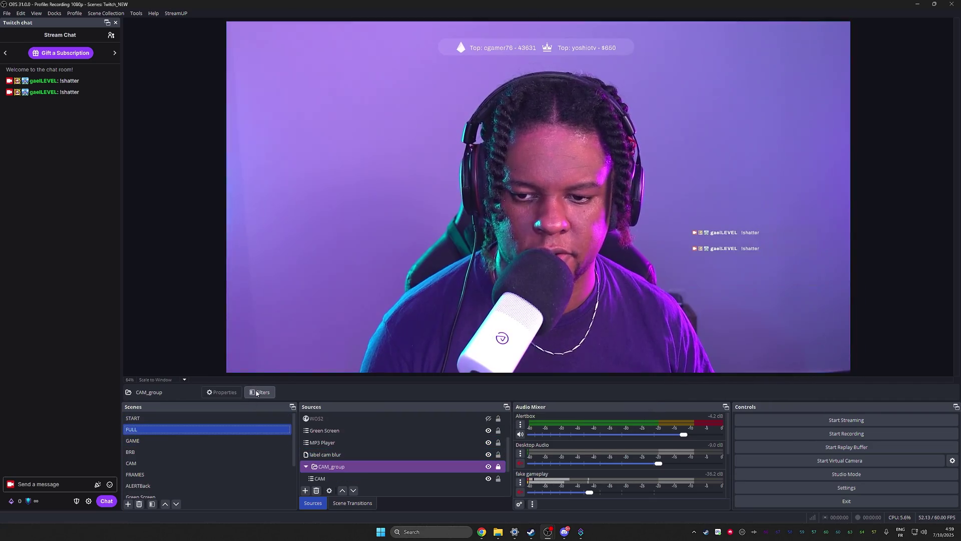
Paste the Shatter Advanced Mask filter into CAM_group's filters.
left_click(260, 392)
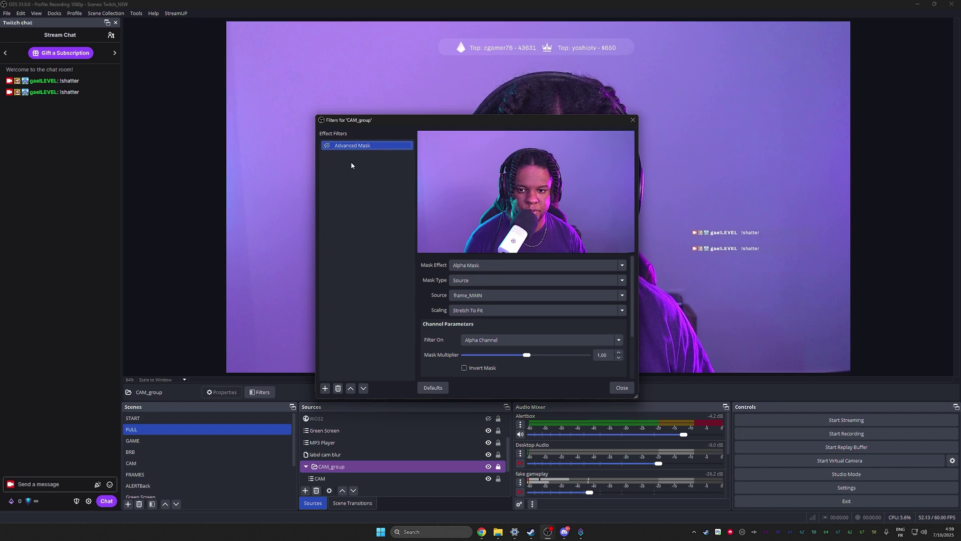
right_click(359, 226)
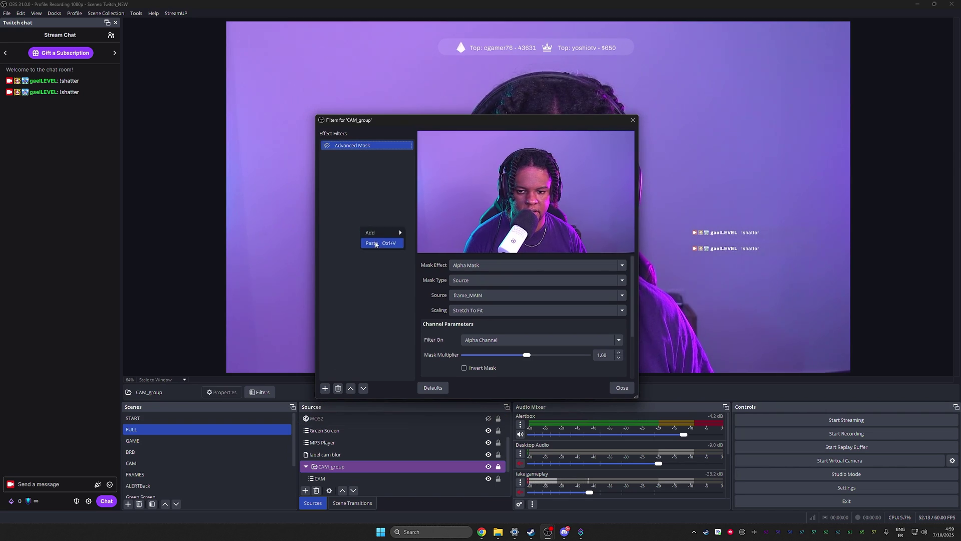
left_click(376, 243)
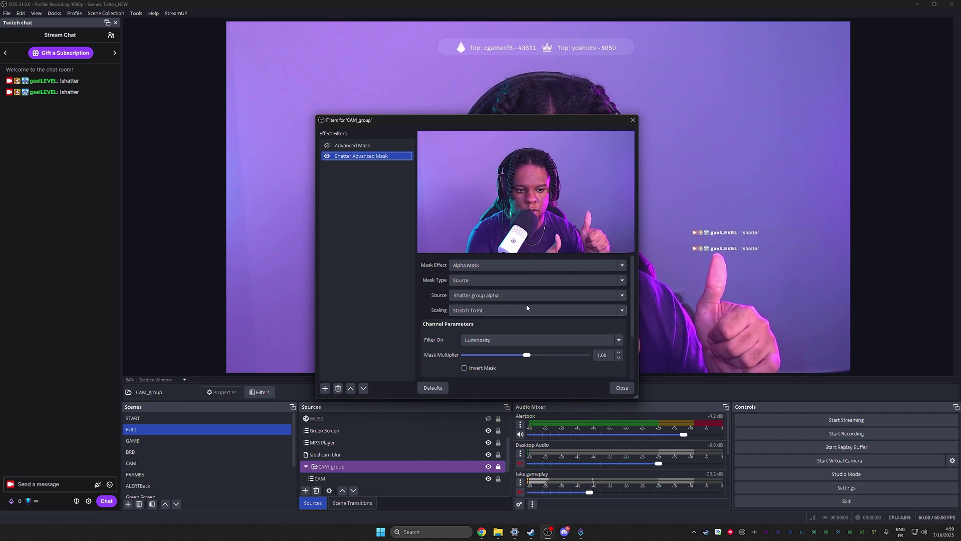
left_click(621, 387)
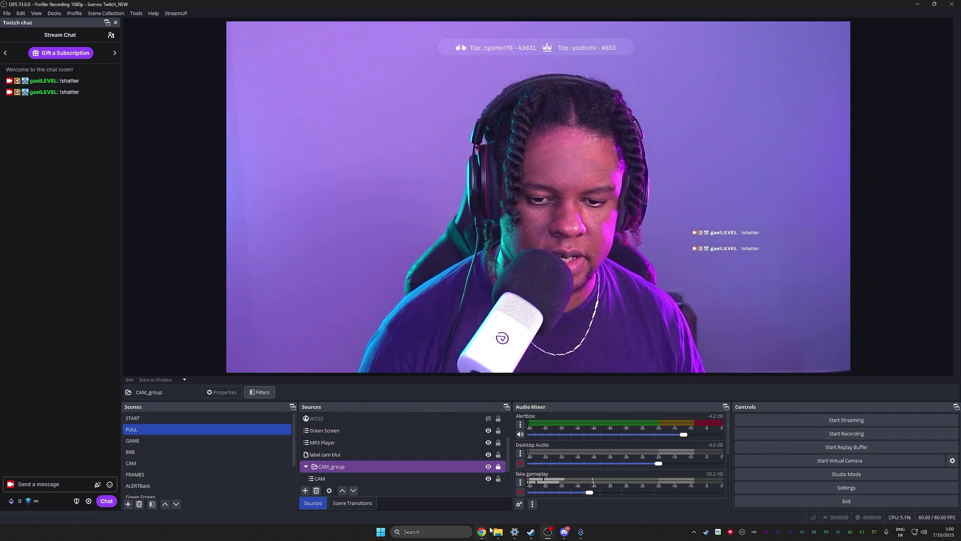
Copy 'Alert behind shatter' from GAME into the FULL scene, placed below CAM_group.
left_click(337, 443)
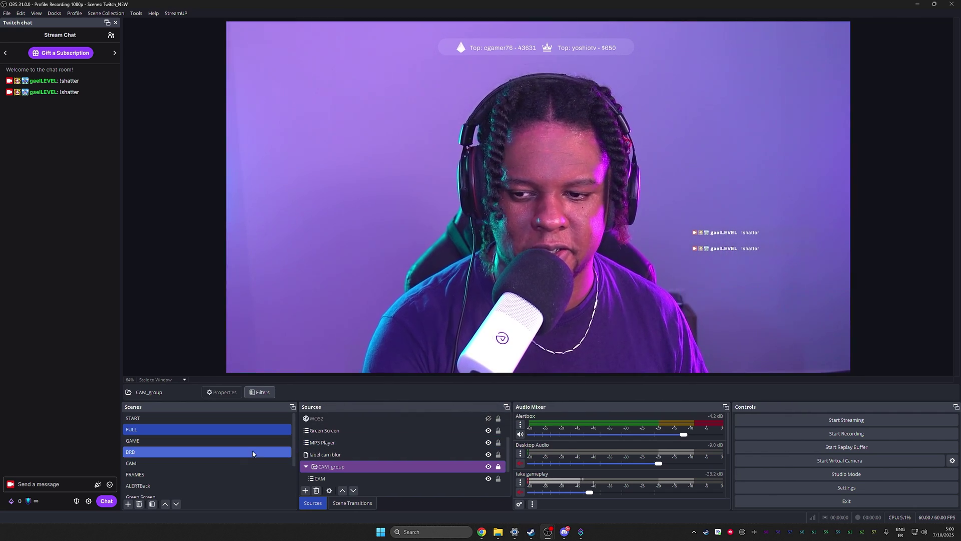
left_click(182, 440)
left_click(342, 454)
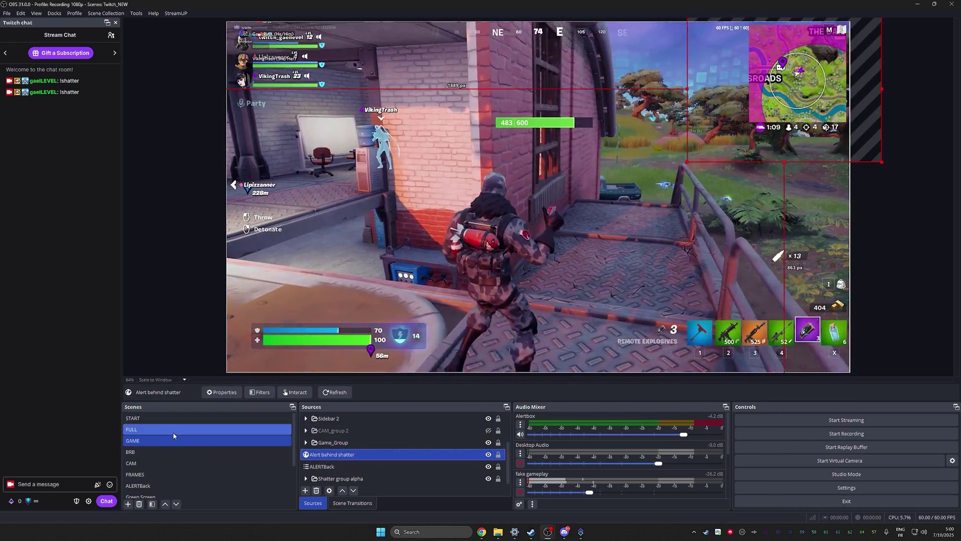
left_click(240, 429)
left_click_drag(397, 441, 388, 480)
Emulate a follower alert in StreamElements, then minimize the editor.
key("alt+Tab")
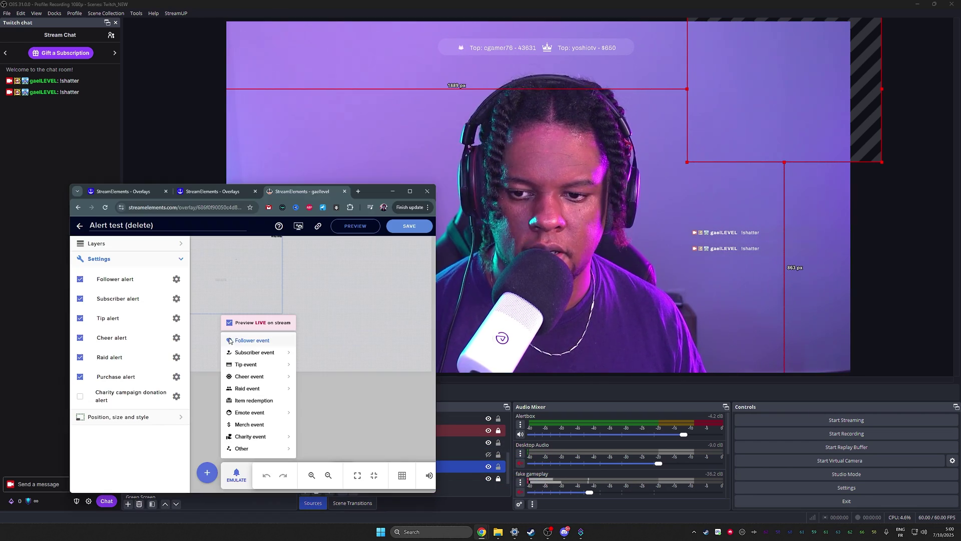
left_click(241, 341)
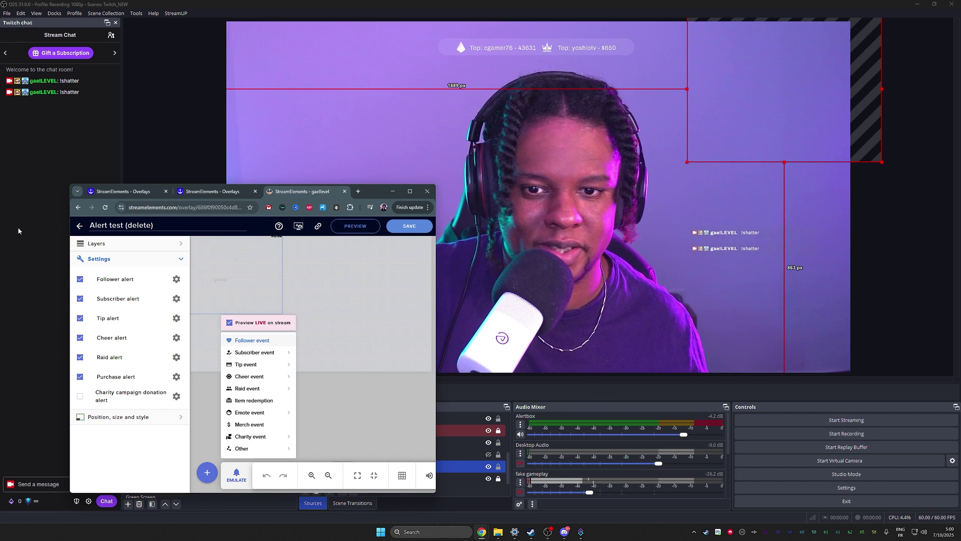
left_click(392, 191)
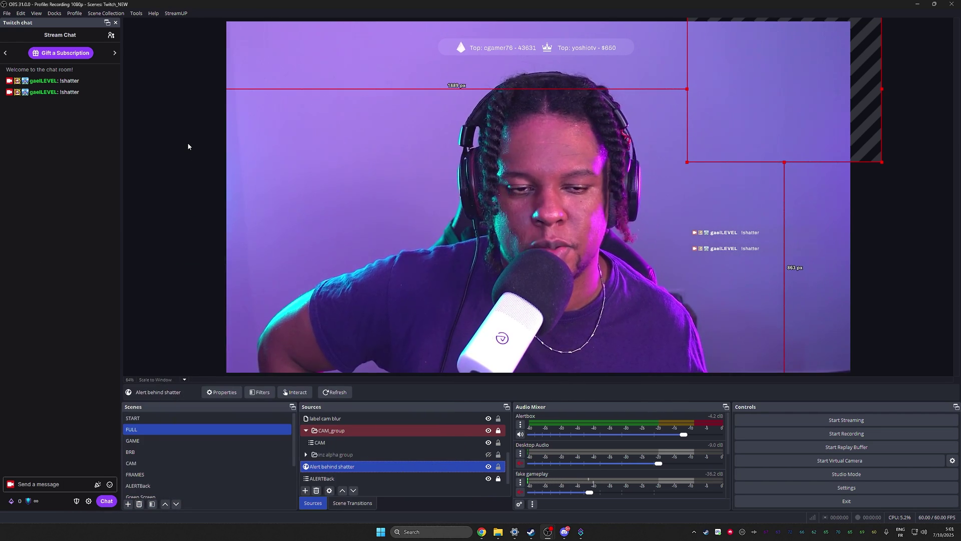
left_click(189, 146)
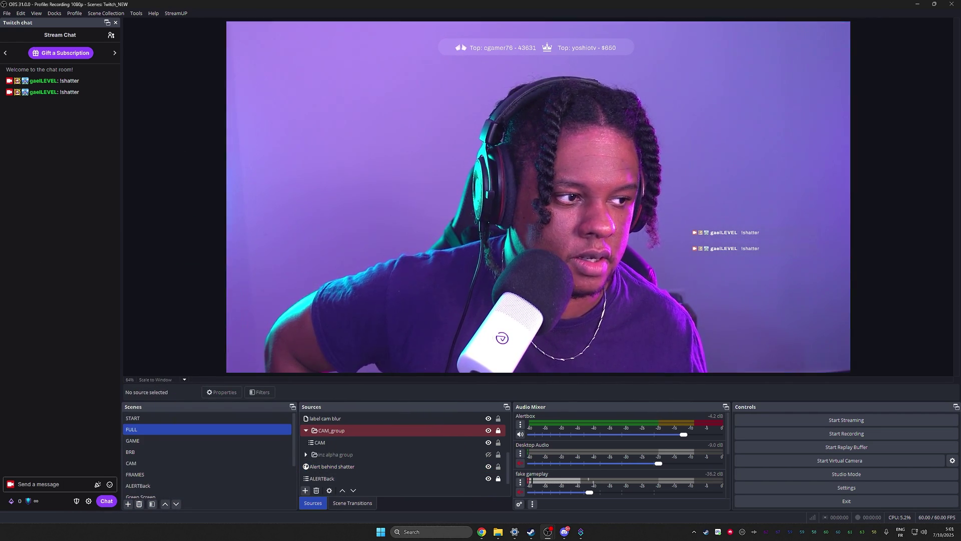